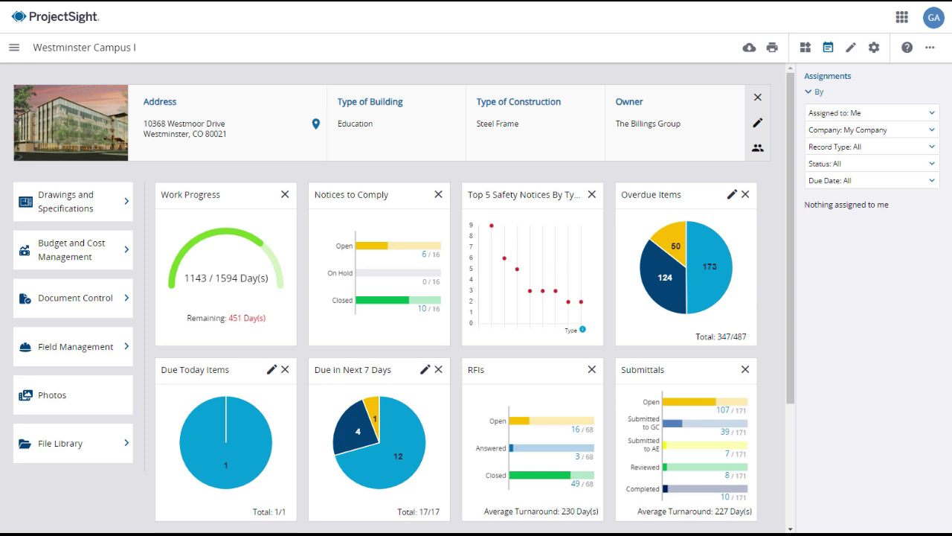
# Open the Field Management area for the Westminster Campus I project
pyautogui.click(79, 352)
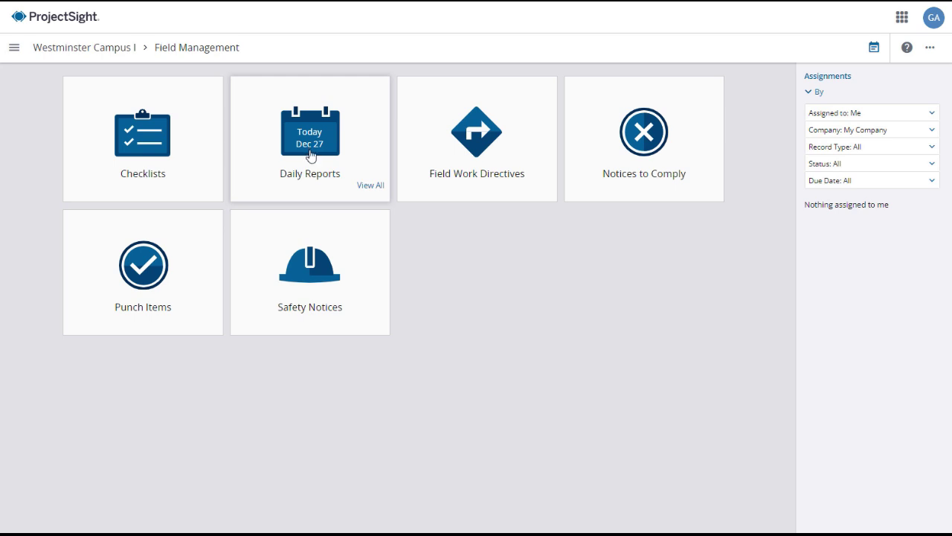
# Open the full Daily Reports list and review its Date sort, Group and saved-view menus
pyautogui.click(370, 186)
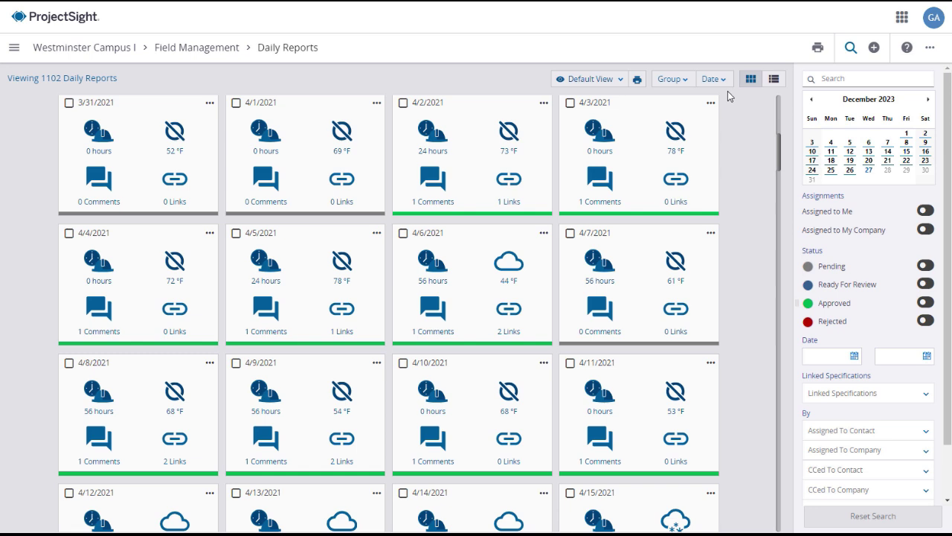
pyautogui.click(722, 82)
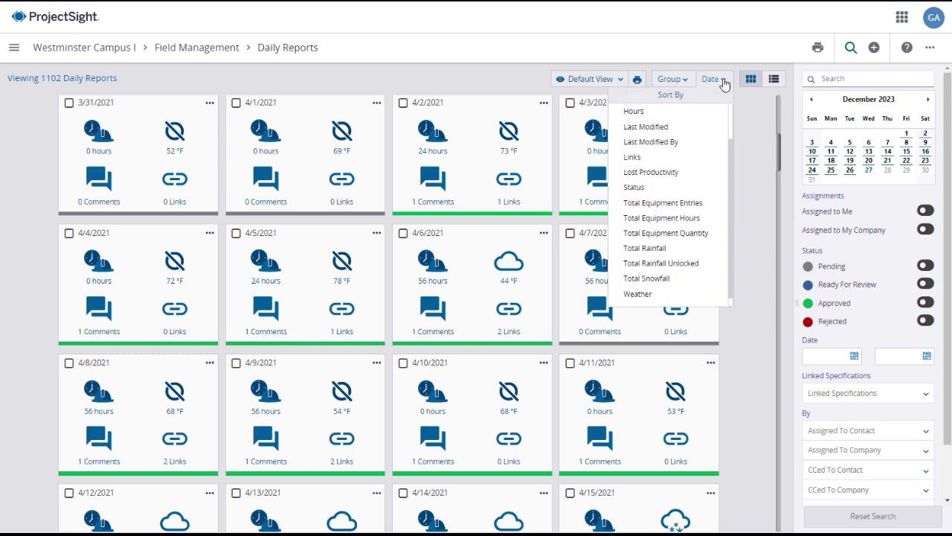
pyautogui.click(674, 83)
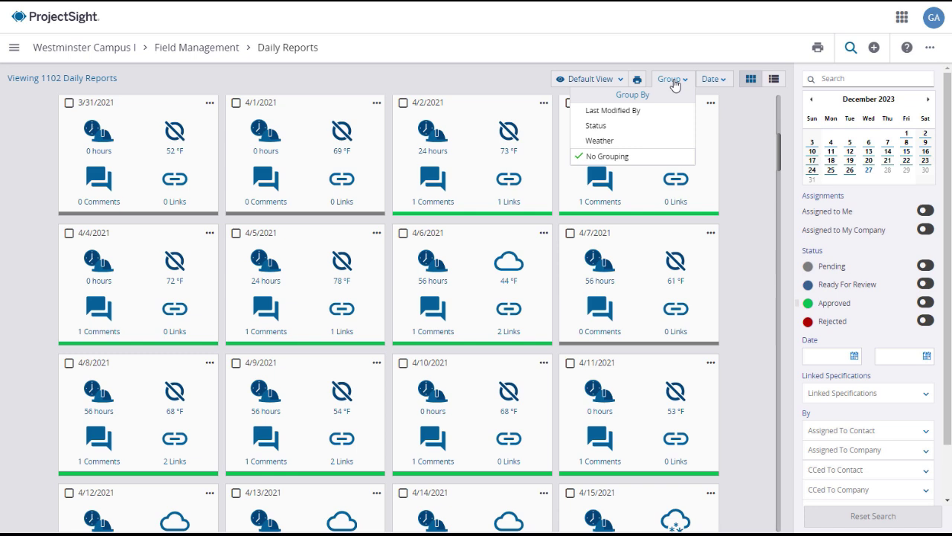
pyautogui.click(602, 83)
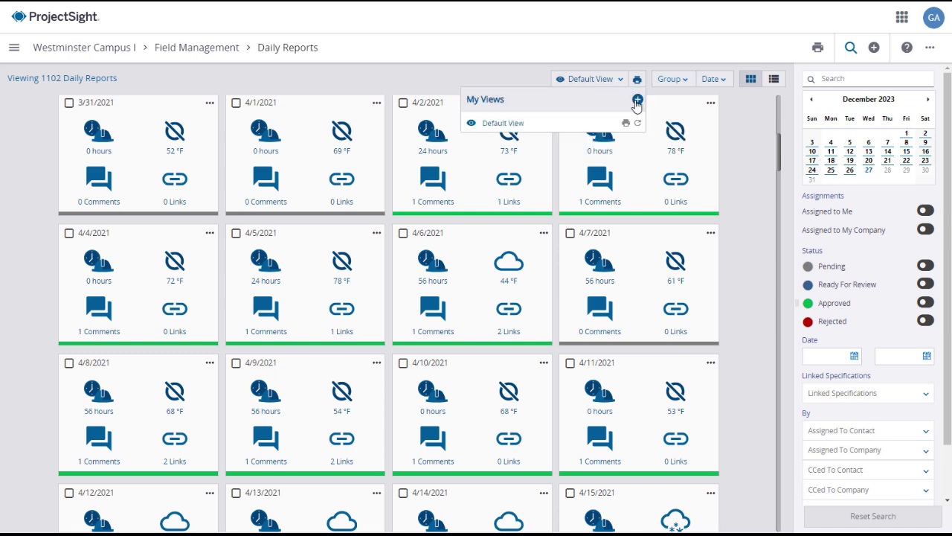
pyautogui.click(517, 81)
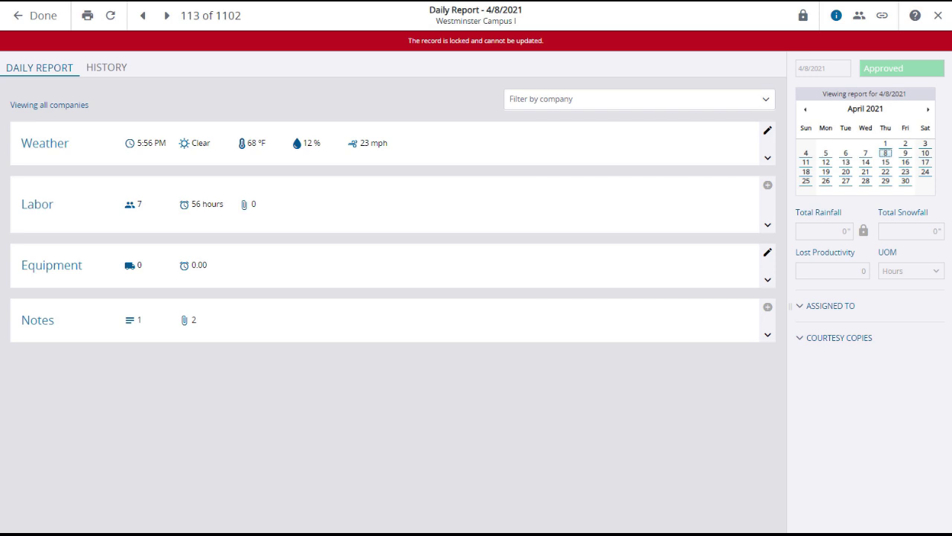
# Expand the 4/8/2021 report's Labor section to review its entries, then collapse it
pyautogui.click(767, 228)
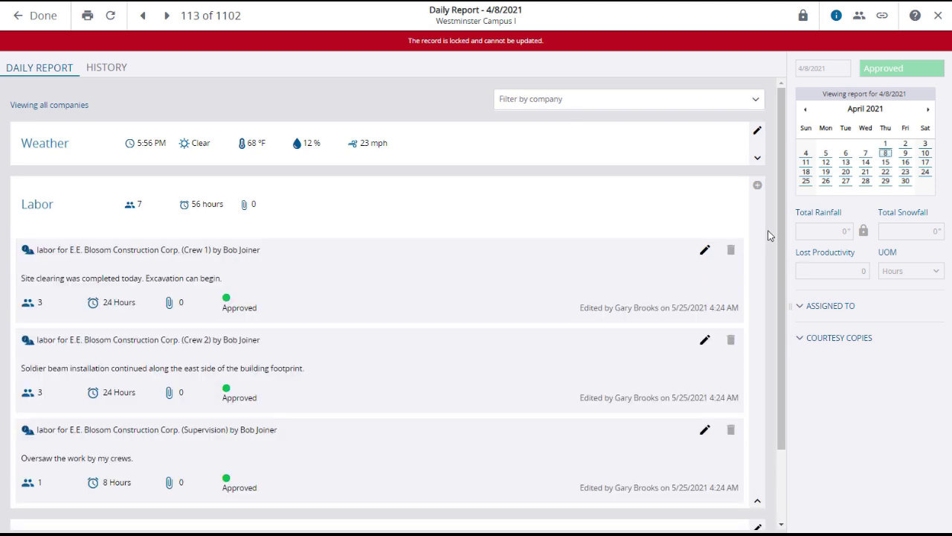
pyautogui.scroll(-2, 768, 230)
pyautogui.click(764, 418)
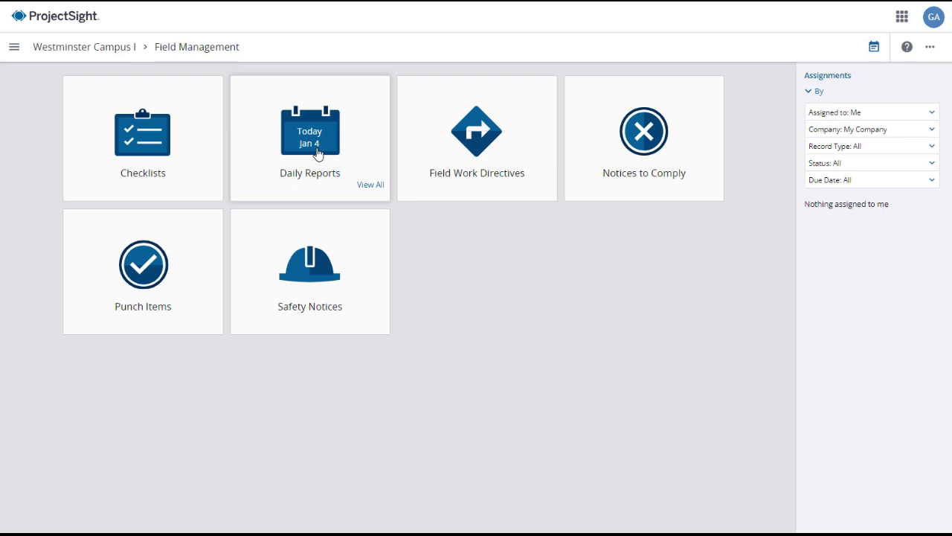
# Open View All on the Daily Reports tile to list all 1111 reports
pyautogui.click(371, 186)
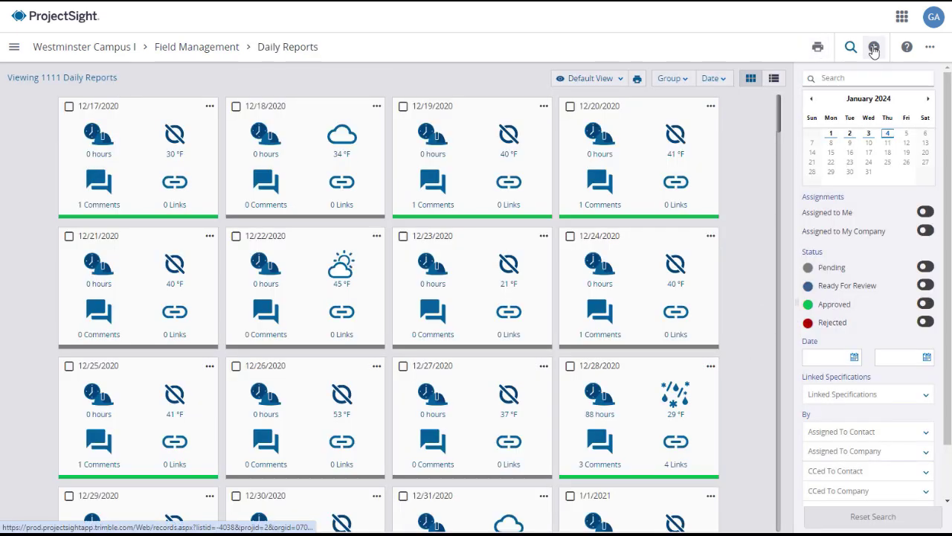
# Add a new daily report dated January 2, 2024
pyautogui.click(874, 48)
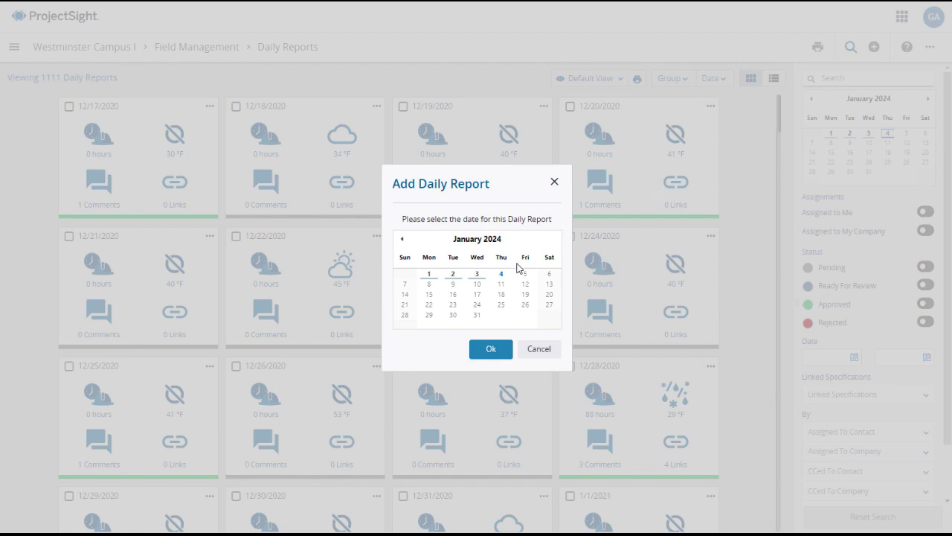
pyautogui.click(452, 275)
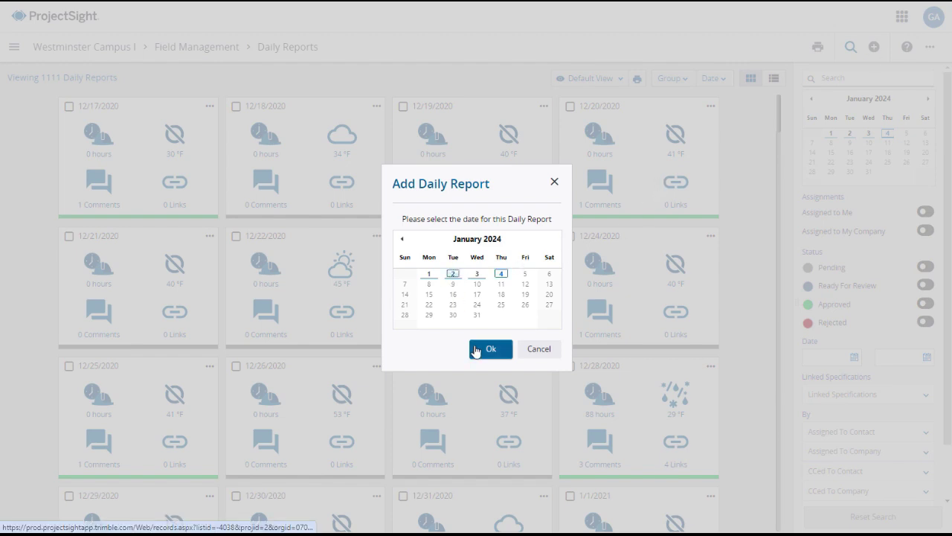
pyautogui.click(491, 349)
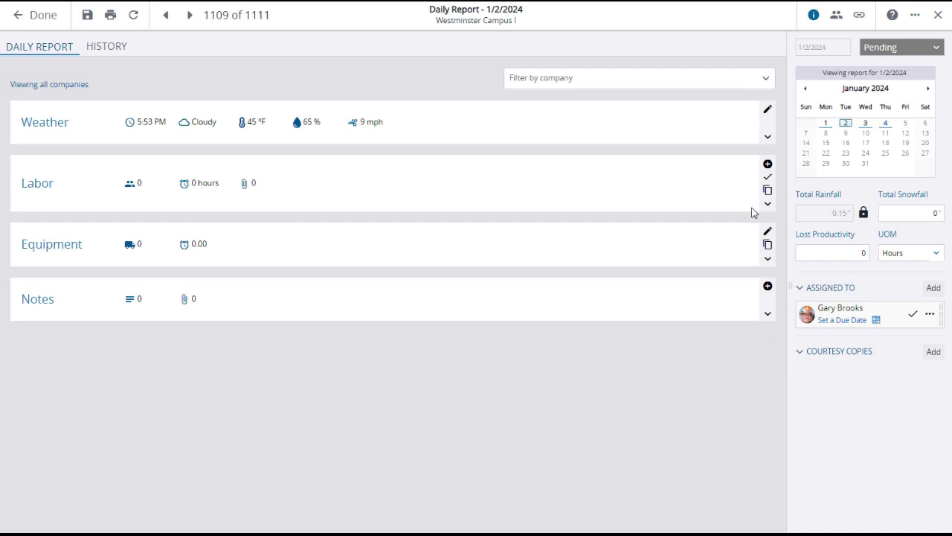
# In the weather editor, add a 10:08 AM reading of 55 °F with Rain conditions
pyautogui.click(769, 113)
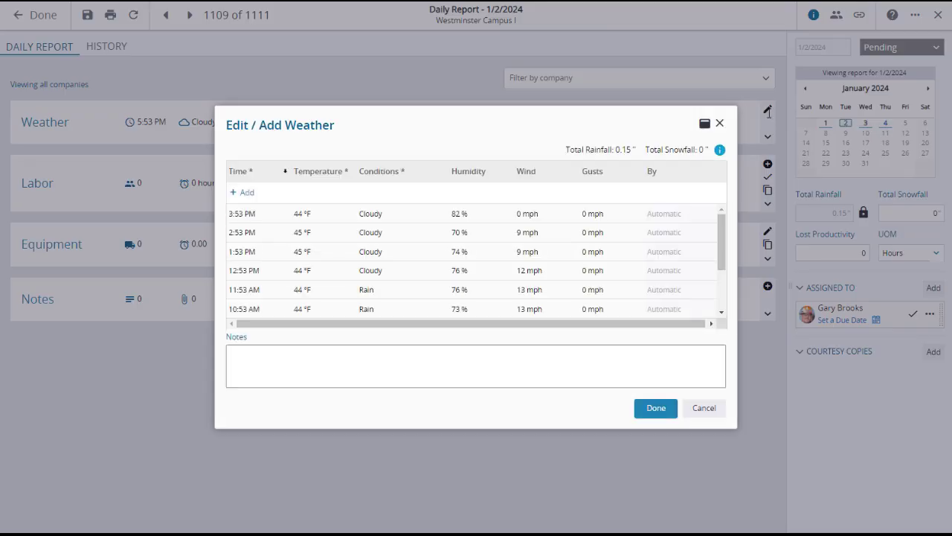
pyautogui.moveTo(721, 236); pyautogui.dragTo(720, 301)
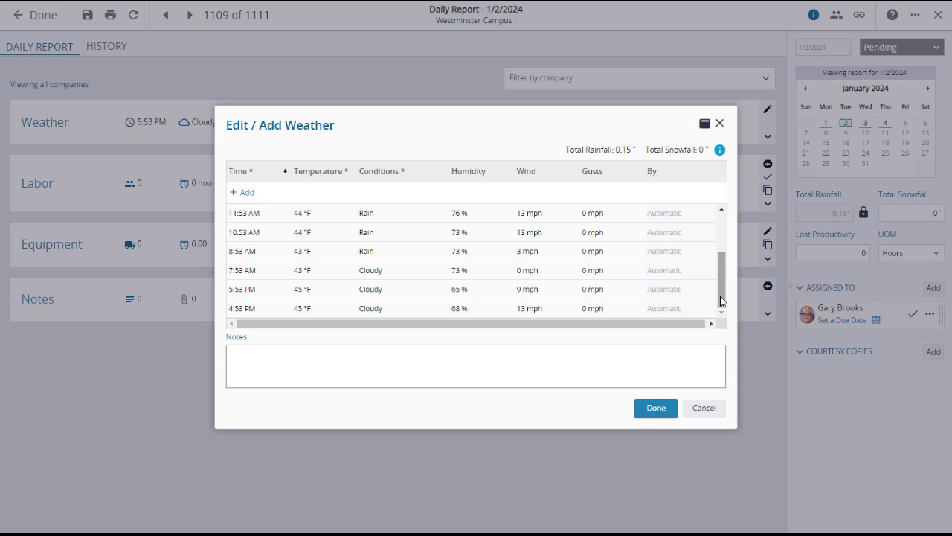
pyautogui.click(246, 195)
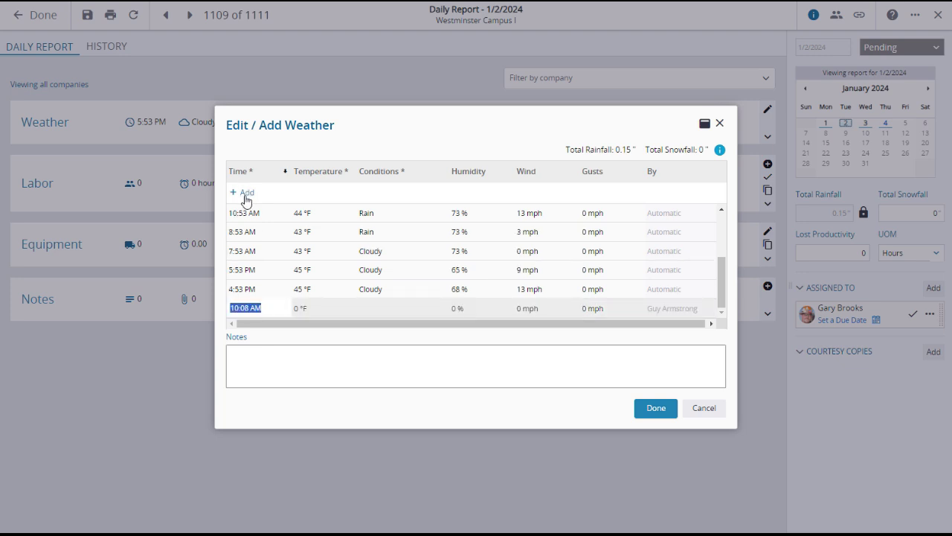
pyautogui.click(301, 315)
pyautogui.write('55')
pyautogui.click(388, 318)
pyautogui.click(440, 309)
pyautogui.click(395, 220)
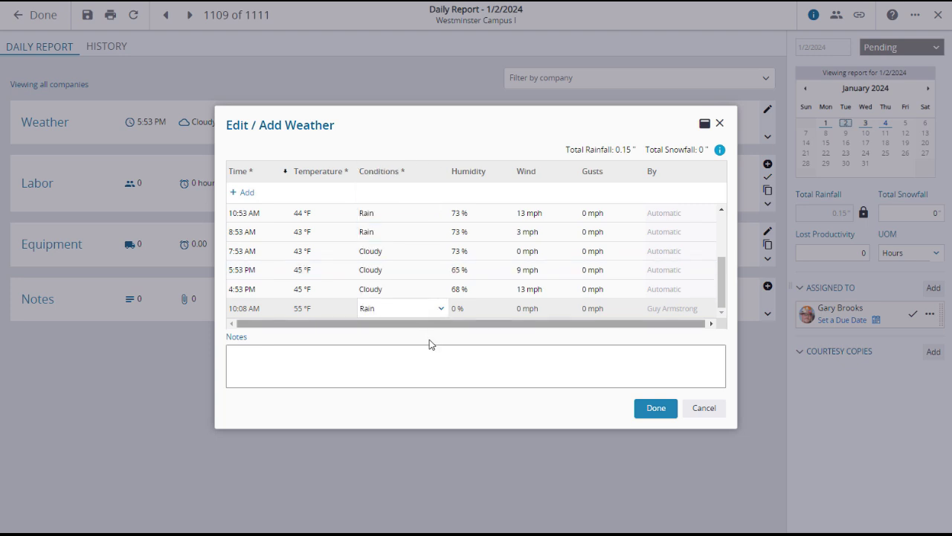
pyautogui.click(310, 359)
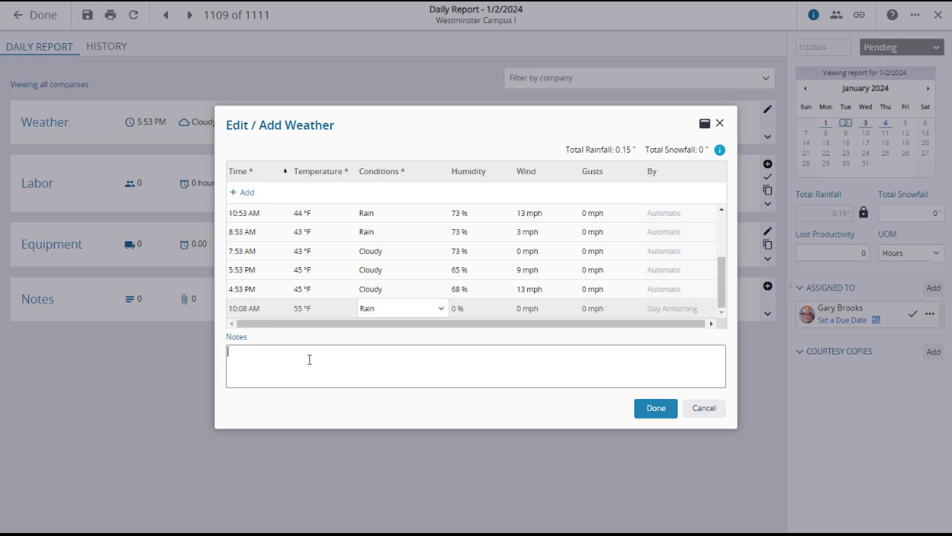
# Cancel the Edit / Add Weather dialog, discarding the 55 °F Rain reading
pyautogui.click(704, 410)
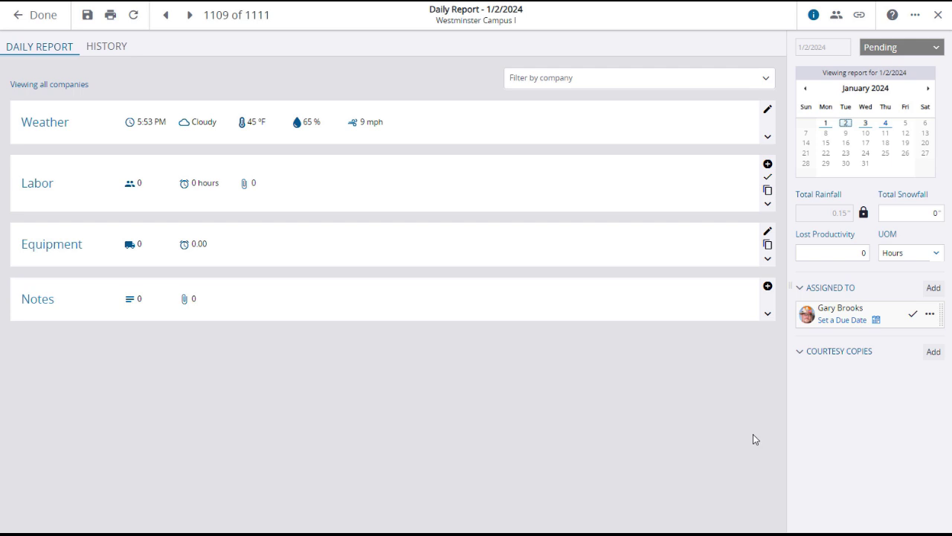
# Open the Copy Labor from dialog and close it without copying anything
pyautogui.click(768, 193)
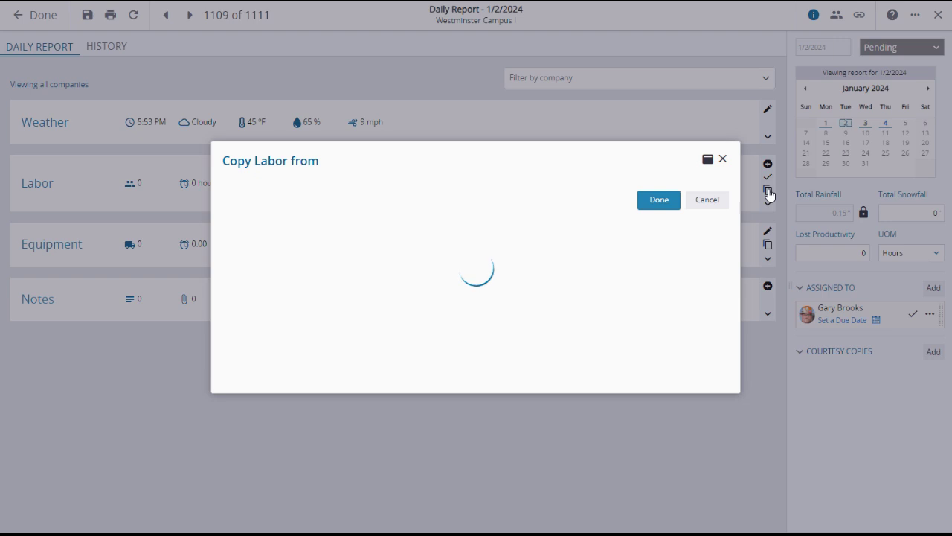
pyautogui.click(722, 159)
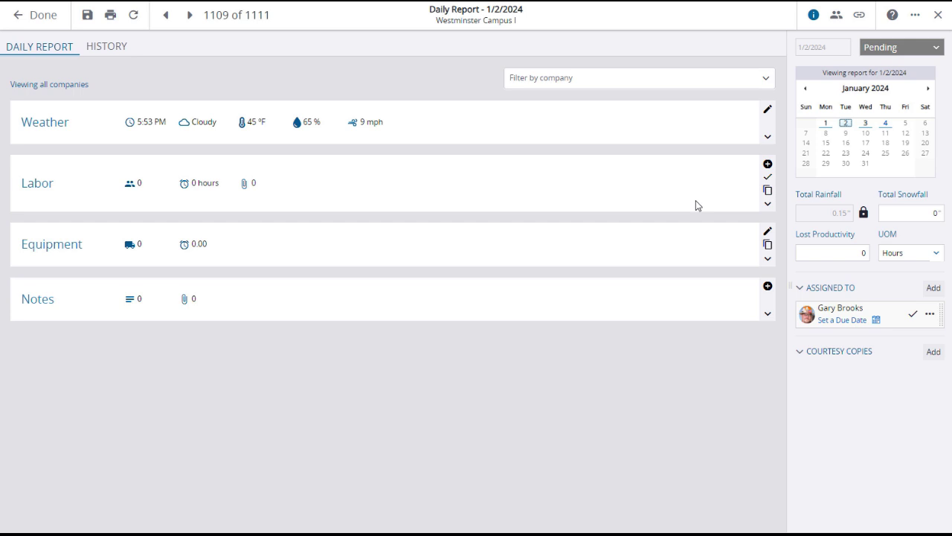
# Start a labor entry with company Trimble PPM, crew N/A and unit Hours
pyautogui.click(767, 165)
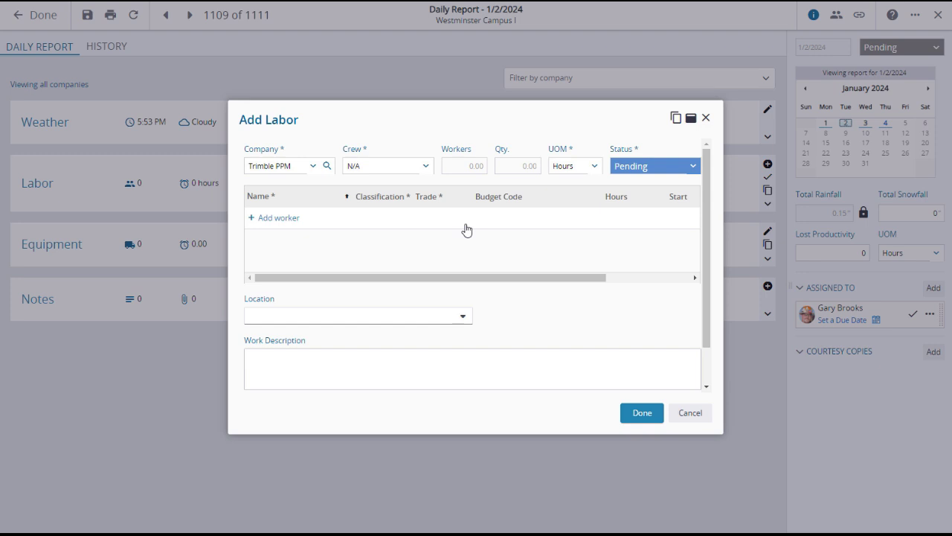
pyautogui.click(313, 168)
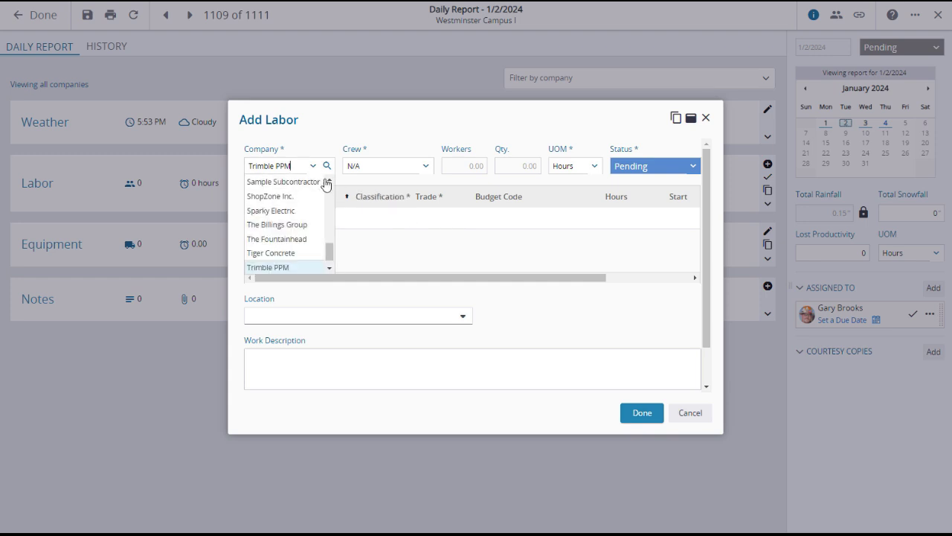
pyautogui.click(318, 153)
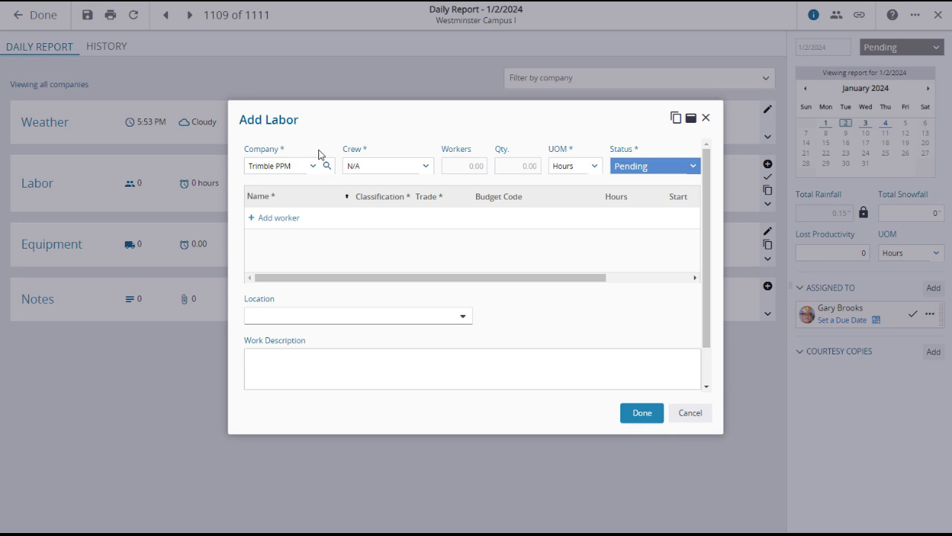
pyautogui.click(425, 168)
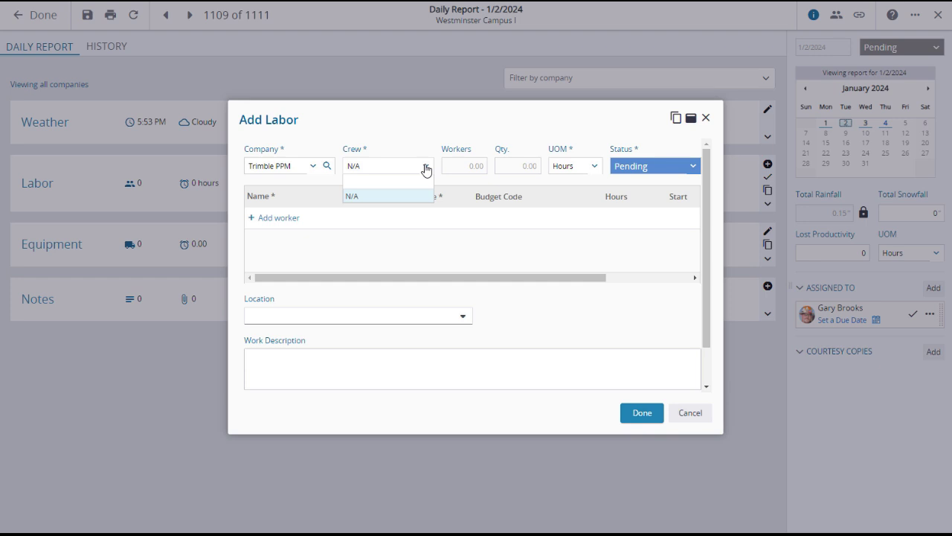
pyautogui.click(401, 154)
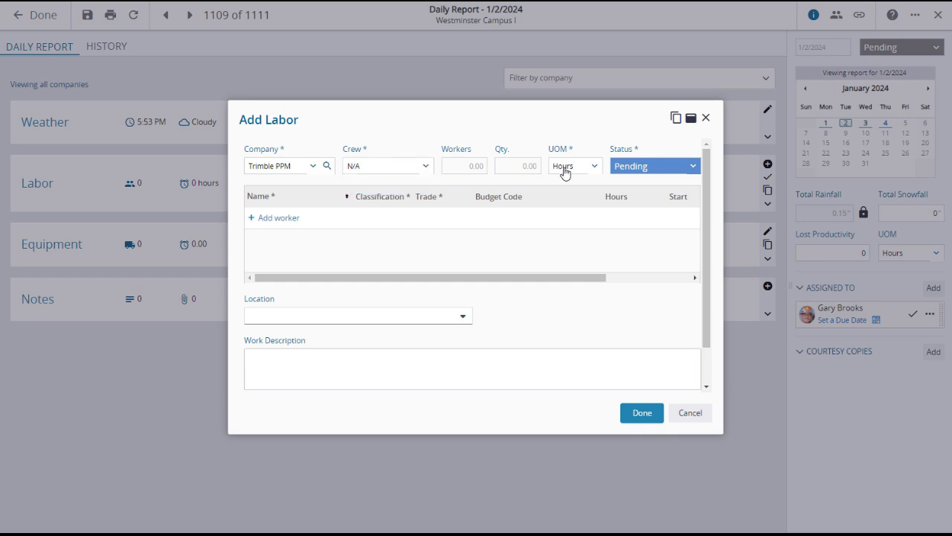
pyautogui.click(592, 172)
pyautogui.click(586, 146)
# Add a first worker by name, classified as Worker with trade Laborer
pyautogui.click(257, 221)
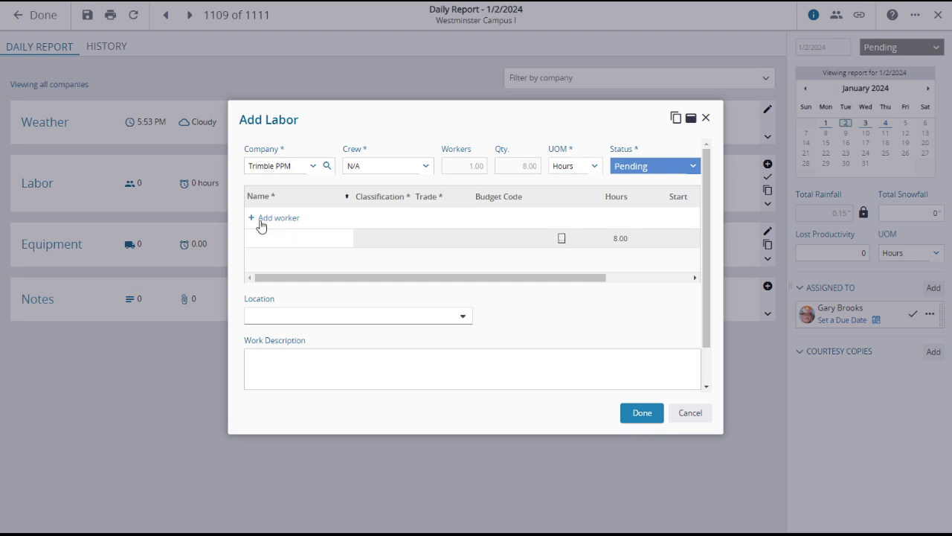
pyautogui.click(404, 247)
pyautogui.scroll(-1, 409, 339)
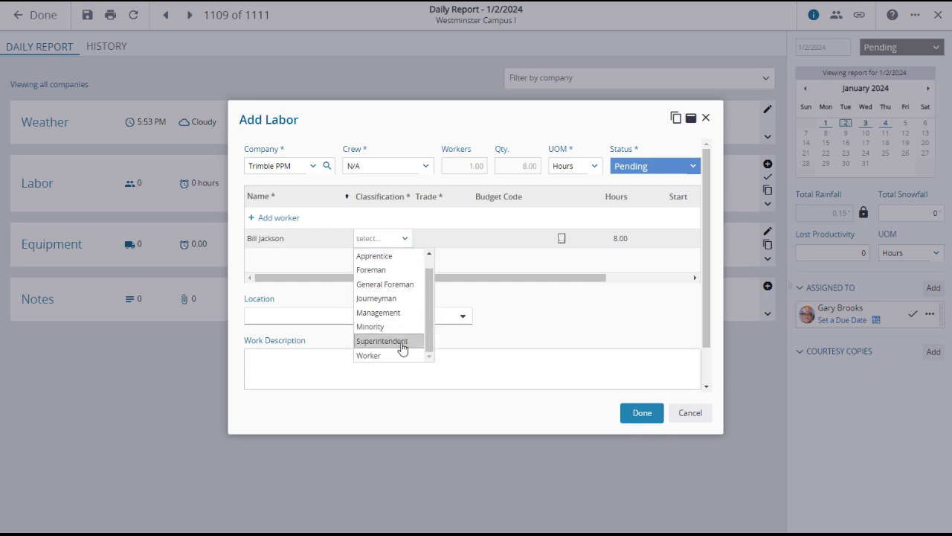
pyautogui.click(394, 357)
pyautogui.click(449, 247)
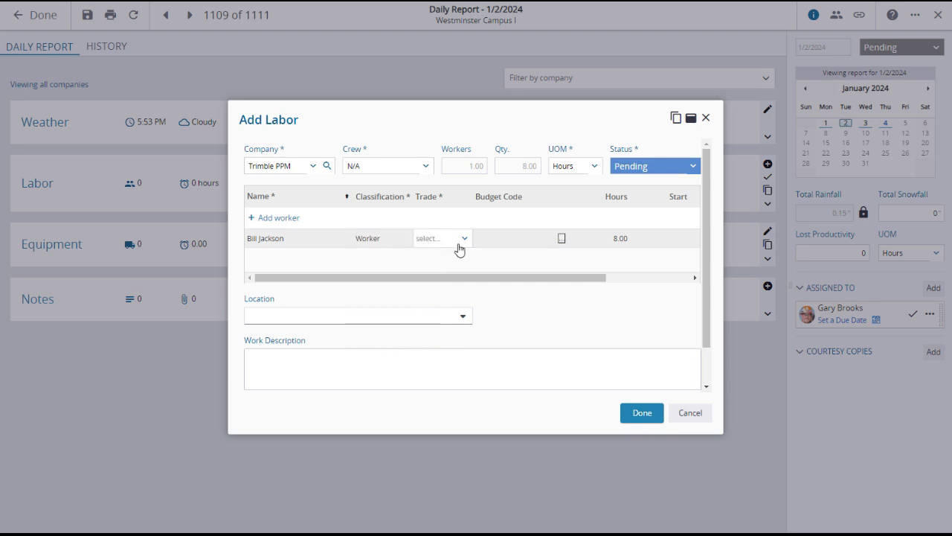
pyautogui.click(464, 244)
pyautogui.scroll(-3, 452, 298)
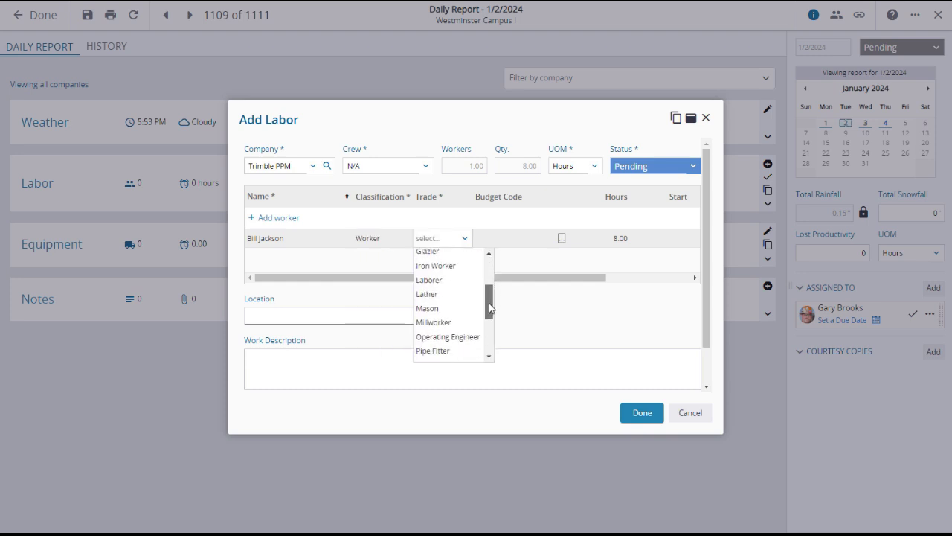
pyautogui.click(444, 285)
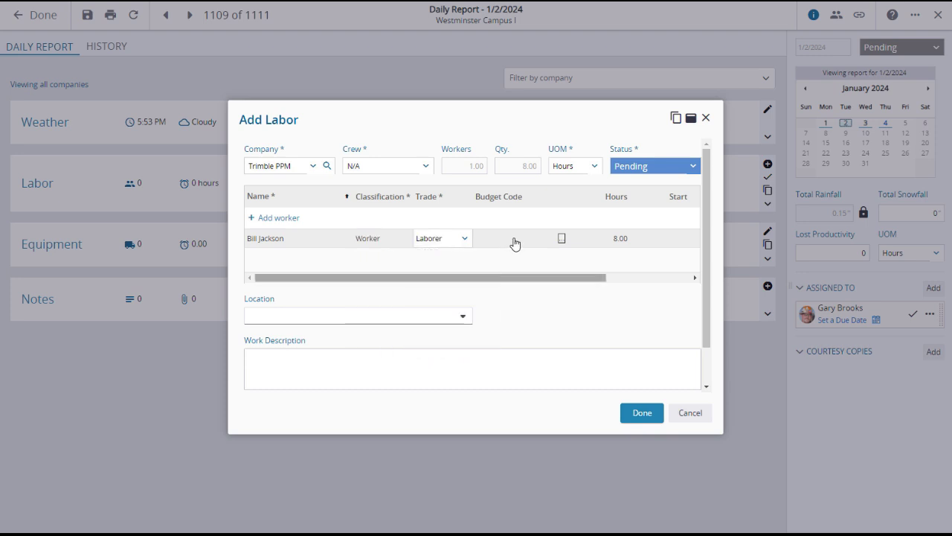
pyautogui.click(562, 238)
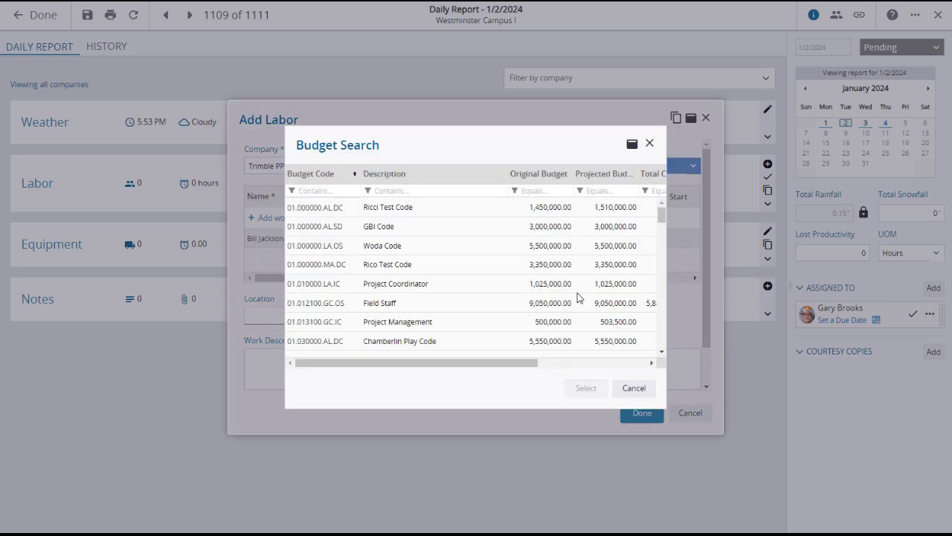
pyautogui.click(634, 387)
pyautogui.moveTo(599, 278); pyautogui.dragTo(712, 291)
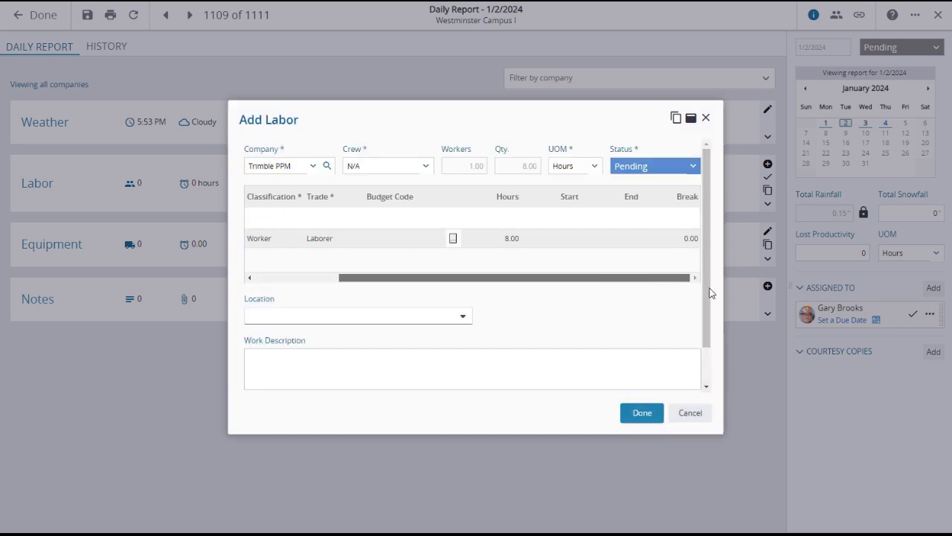
# Give the first worker 6 hours with a 1-hour break
pyautogui.click(514, 244)
pyautogui.write('6')
pyautogui.click(695, 238)
pyautogui.write('1')
pyautogui.click(669, 300)
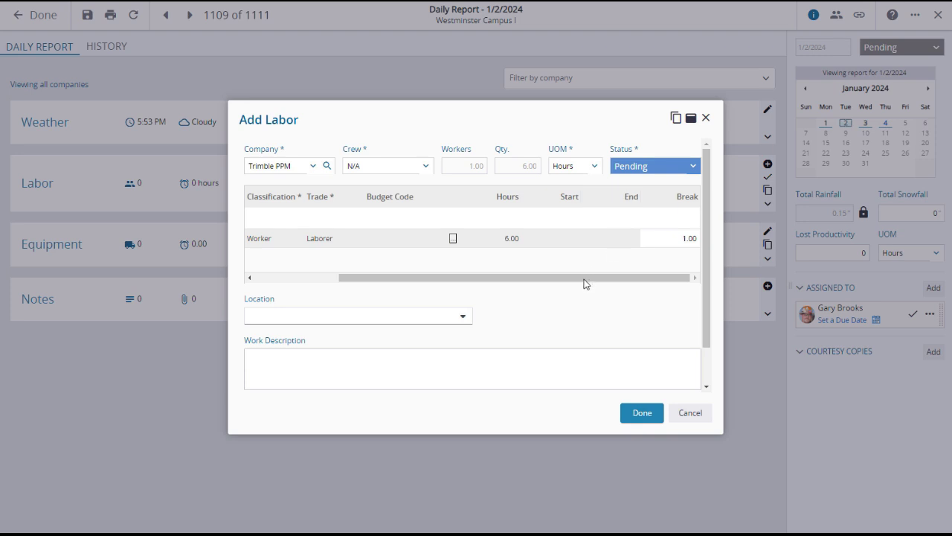
pyautogui.moveTo(584, 280); pyautogui.dragTo(461, 283)
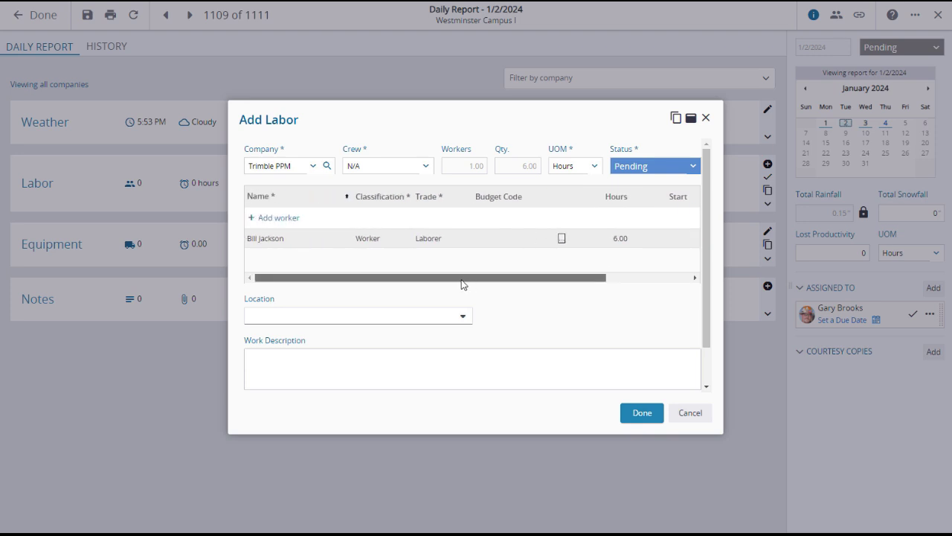
# Add a second worker by name and enter 'General Construction' as the work description
pyautogui.click(252, 217)
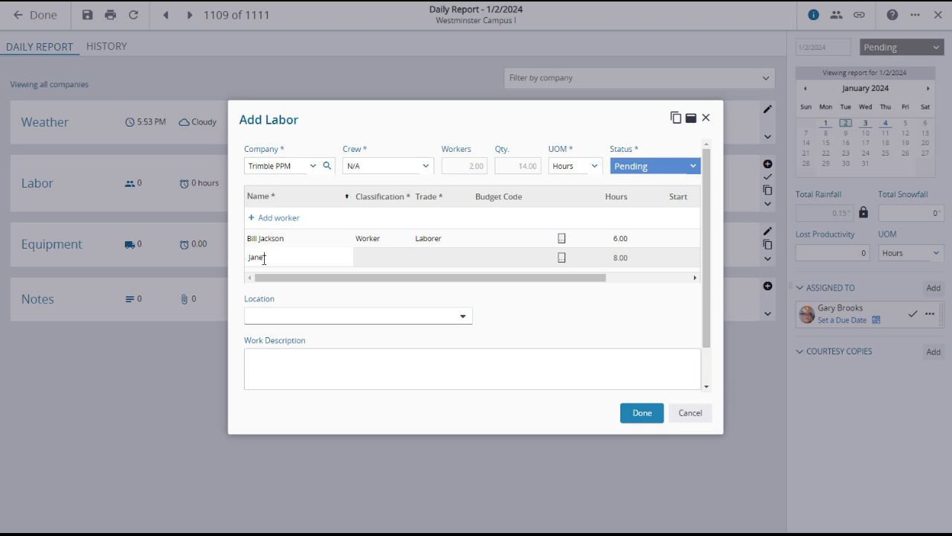
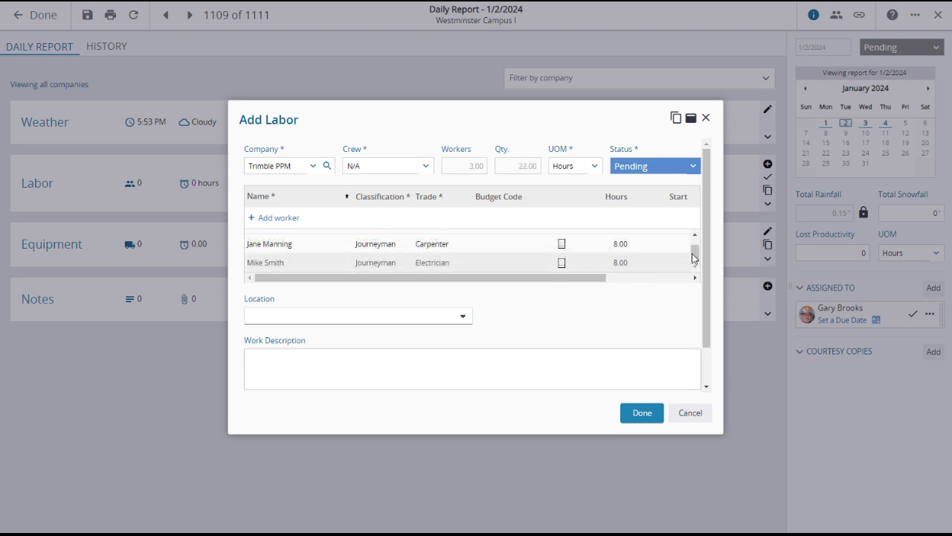
pyautogui.scroll(1, 694, 253)
pyautogui.scroll(-2, 694, 252)
pyautogui.scroll(3, 694, 251)
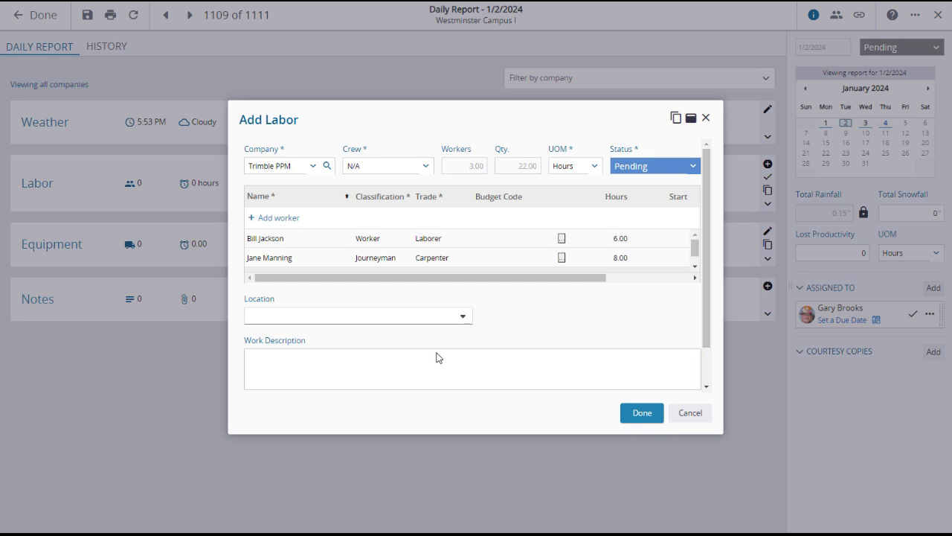
pyautogui.write('General Construction')
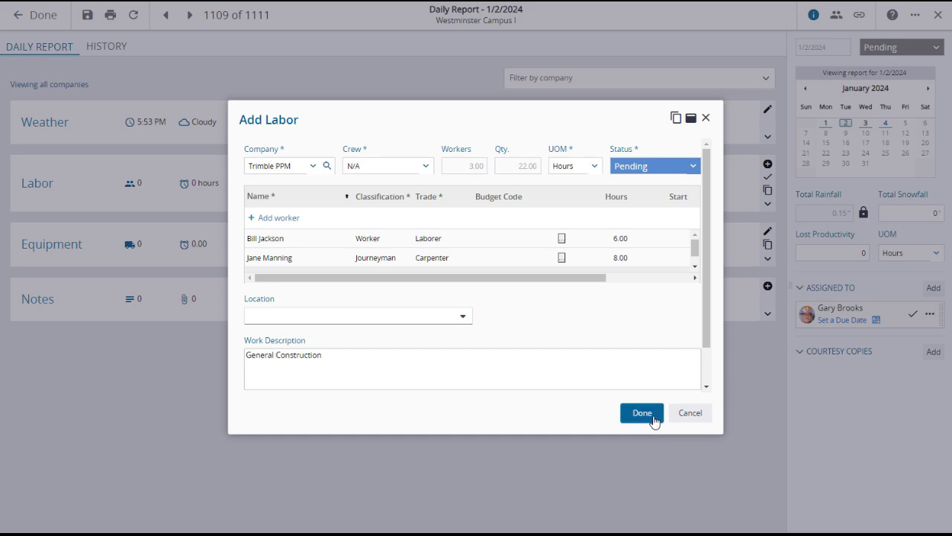
# Save the Trimble PPM labor entry, then preview December 19 crews for copying without copying them
pyautogui.click(653, 419)
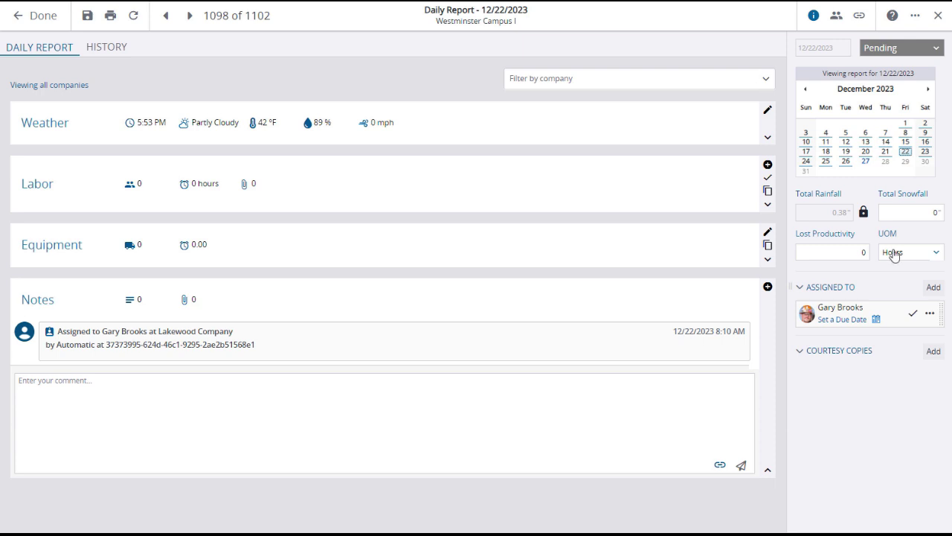
pyautogui.click(768, 194)
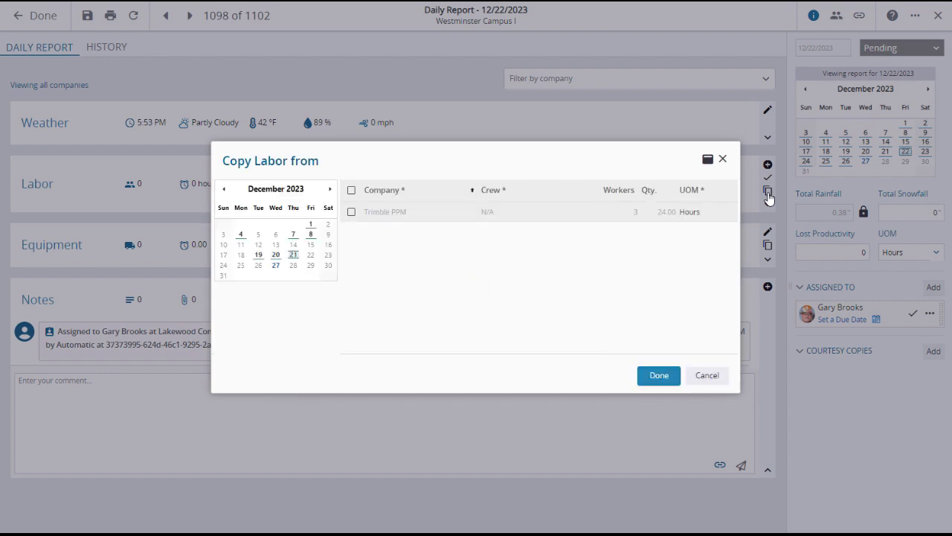
pyautogui.click(258, 255)
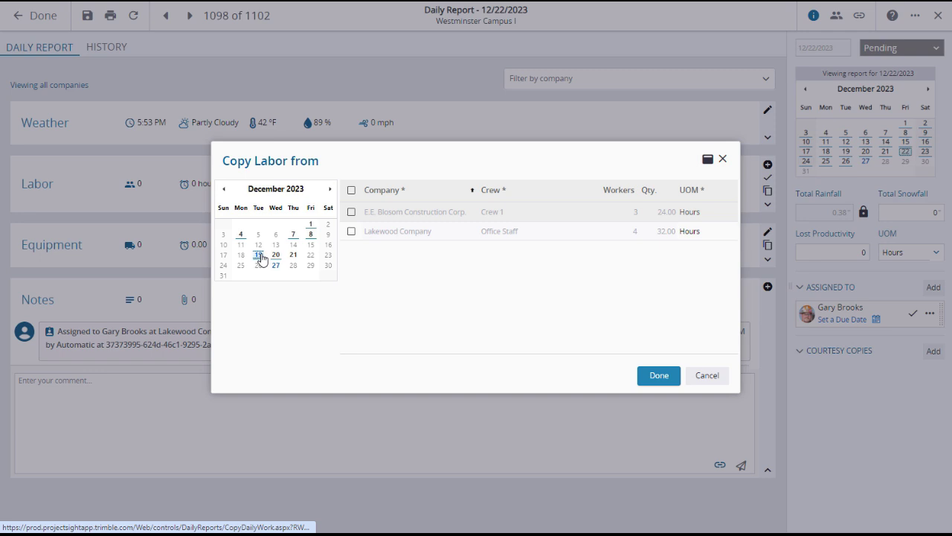
pyautogui.click(351, 212)
pyautogui.click(352, 230)
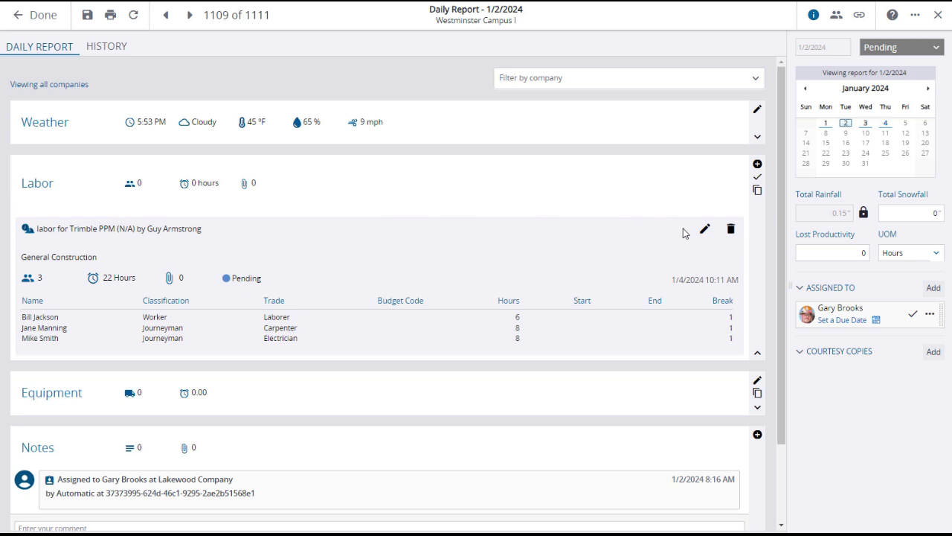
# Inspect the Trimble PPM labor entry's status and close it, leaving it Pending
pyautogui.click(707, 234)
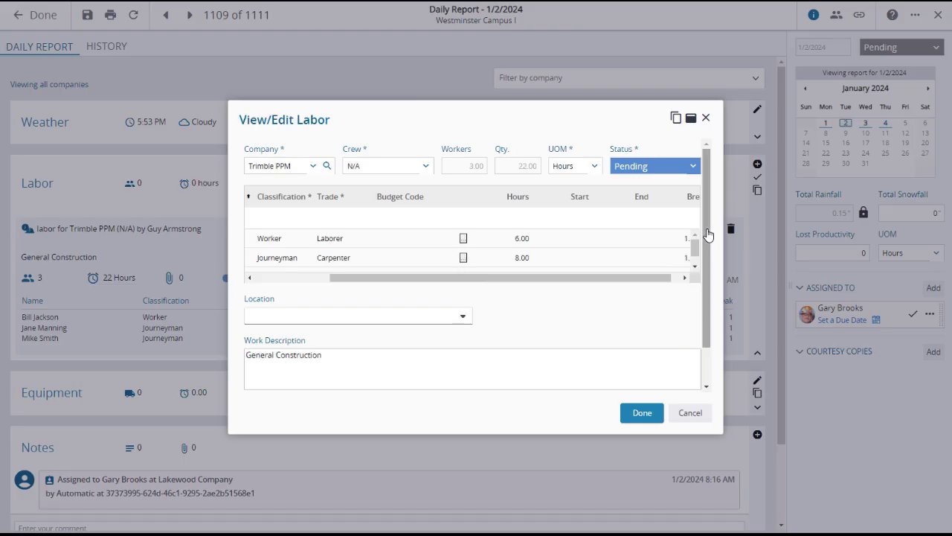
pyautogui.click(691, 166)
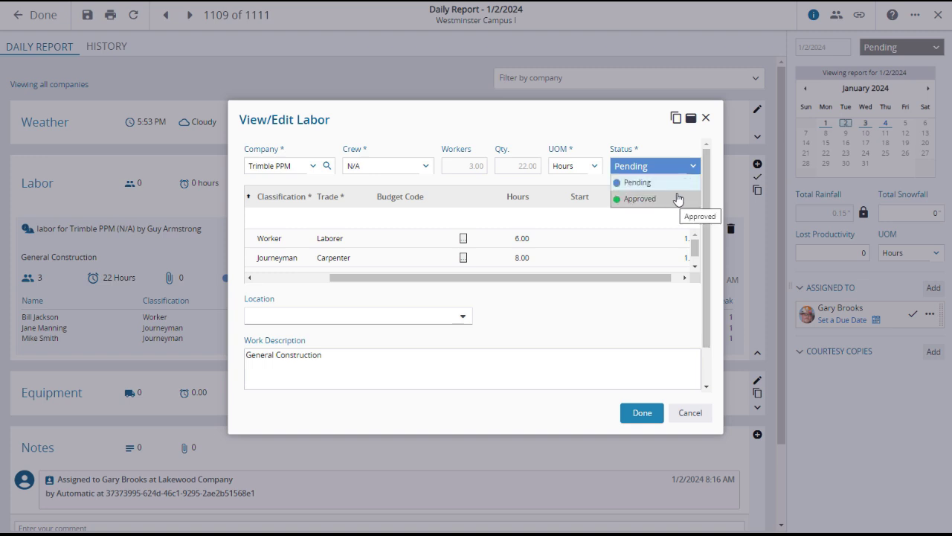
pyautogui.click(662, 145)
pyautogui.click(706, 118)
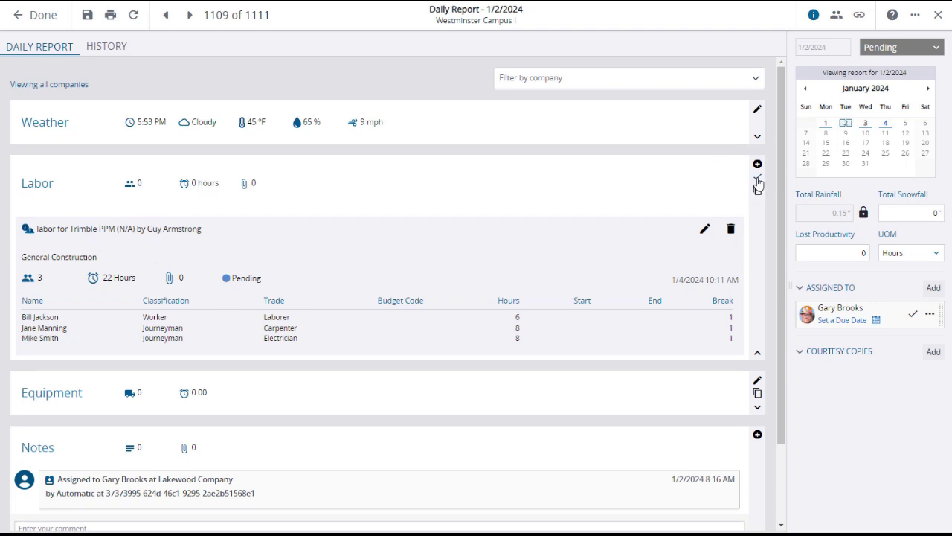
# Approve all labor on the report and collapse the Labor section
pyautogui.click(758, 180)
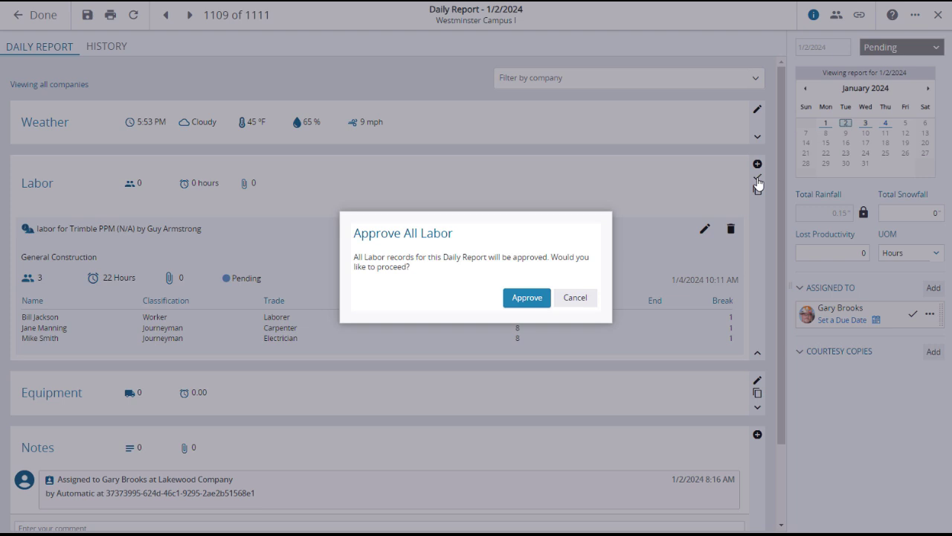
pyautogui.click(526, 297)
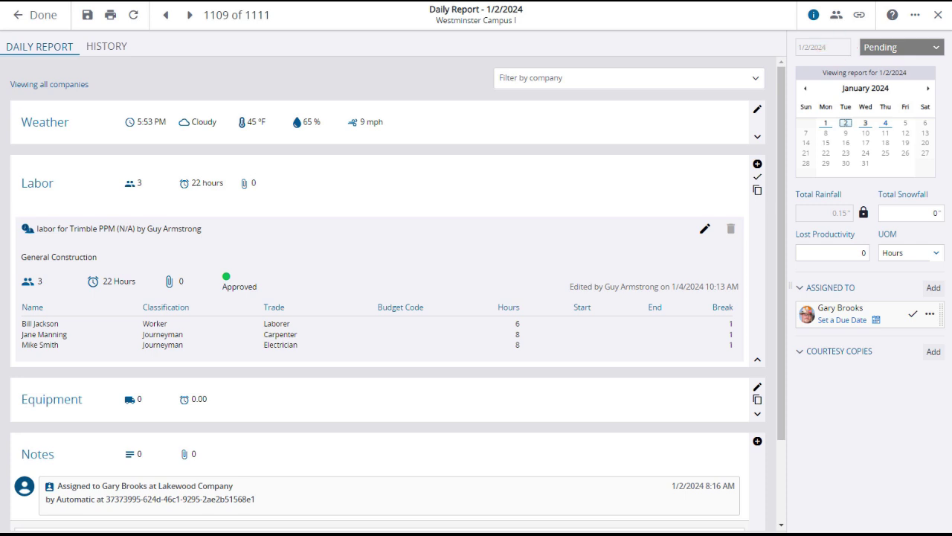
pyautogui.click(758, 359)
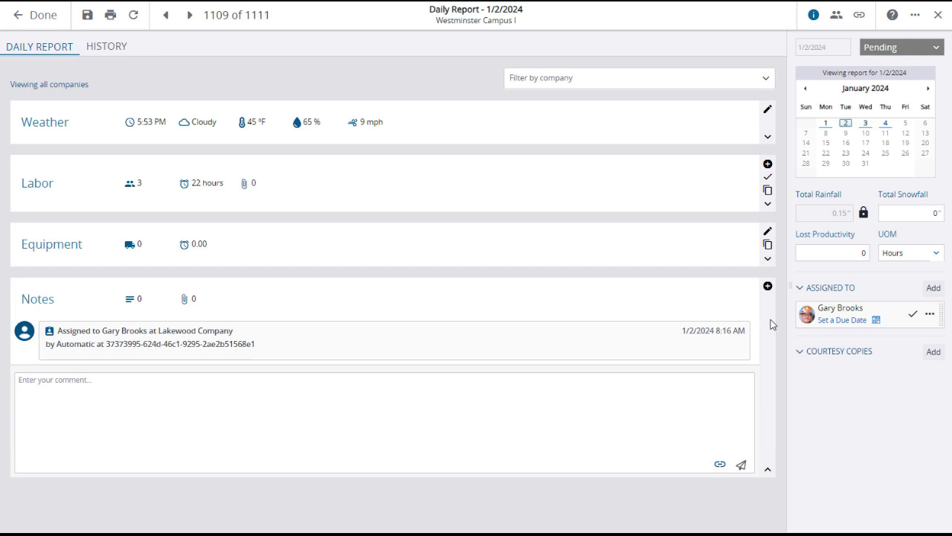
# Add a new equipment row with Bucket Truck 80' as the equipment
pyautogui.click(768, 234)
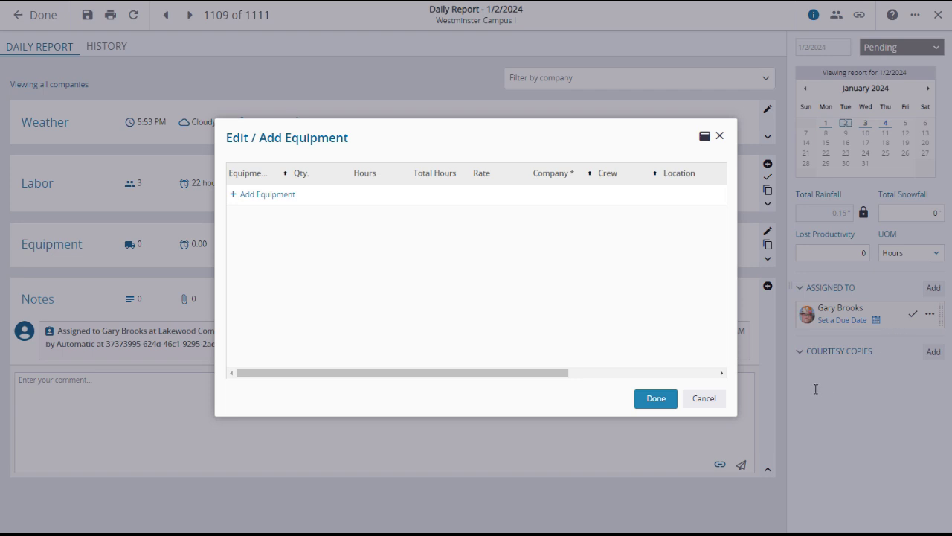
pyautogui.click(237, 196)
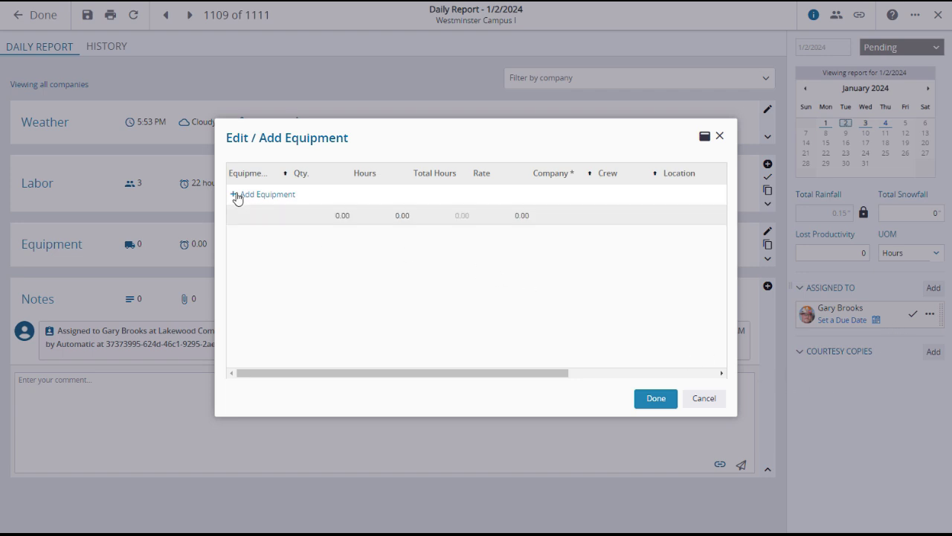
pyautogui.click(292, 221)
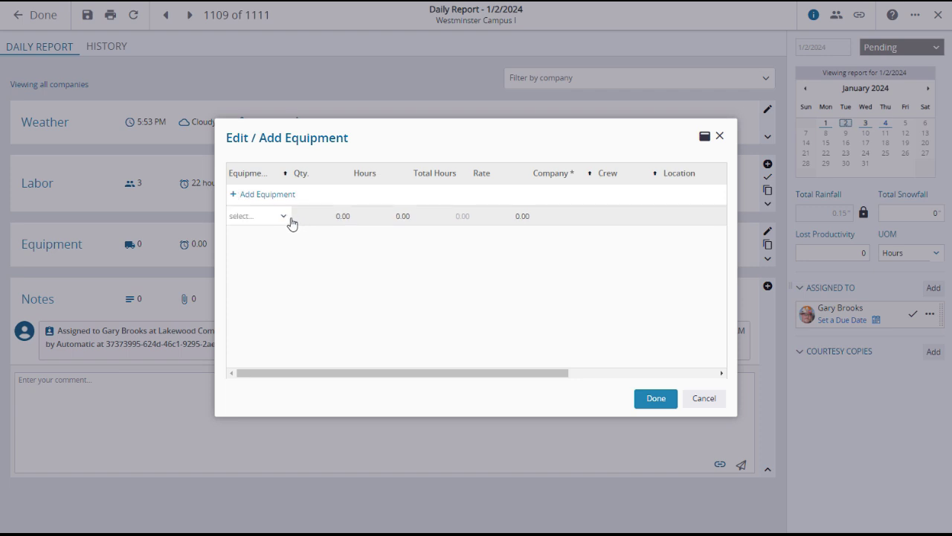
pyautogui.click(282, 219)
pyautogui.scroll(-8, 314, 273)
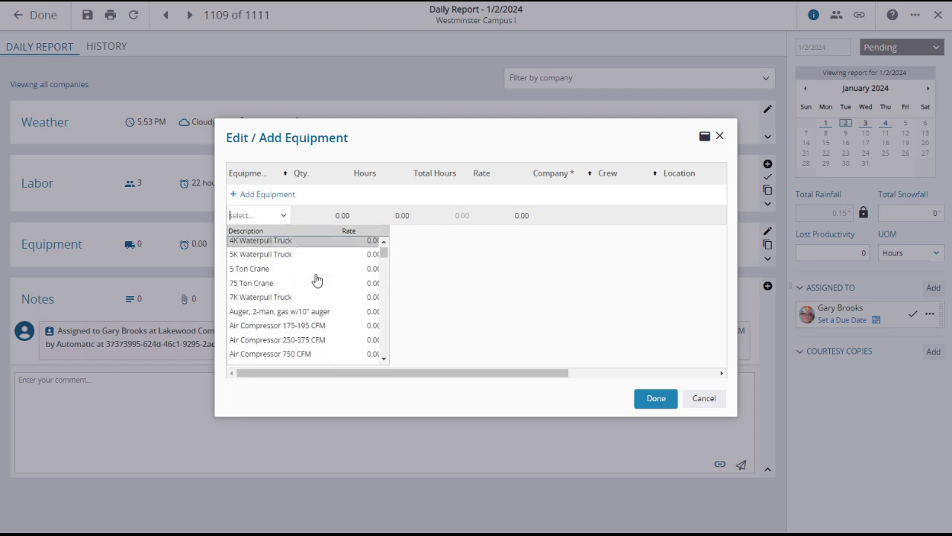
pyautogui.click(300, 312)
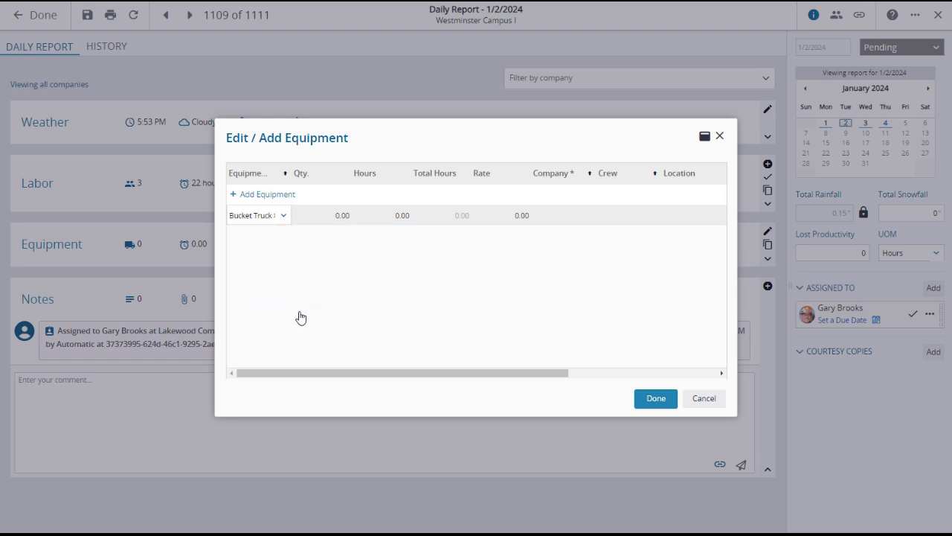
# Set the bucket truck's quantity to 1 and hours to 6
pyautogui.click(341, 216)
pyautogui.write('1')
pyautogui.click(380, 253)
pyautogui.click(405, 216)
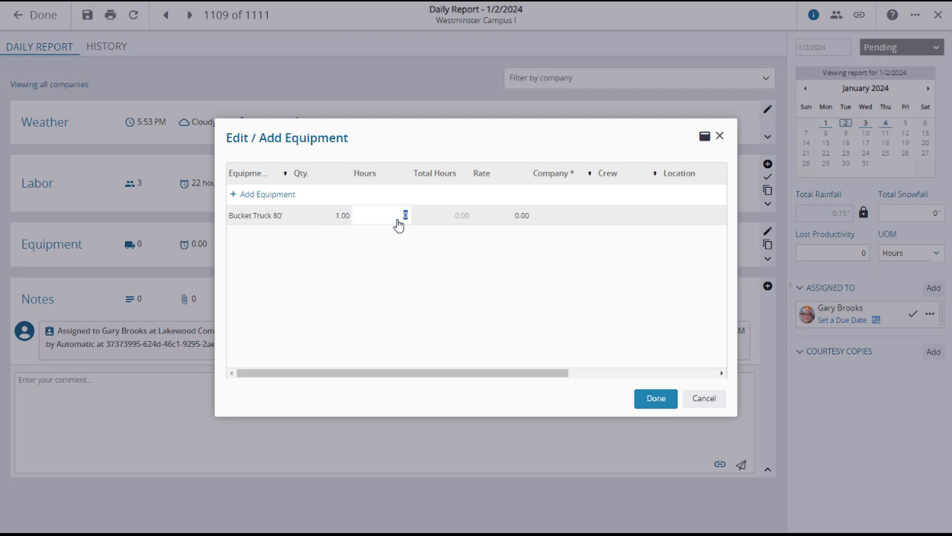
pyautogui.write('6')
pyautogui.click(568, 219)
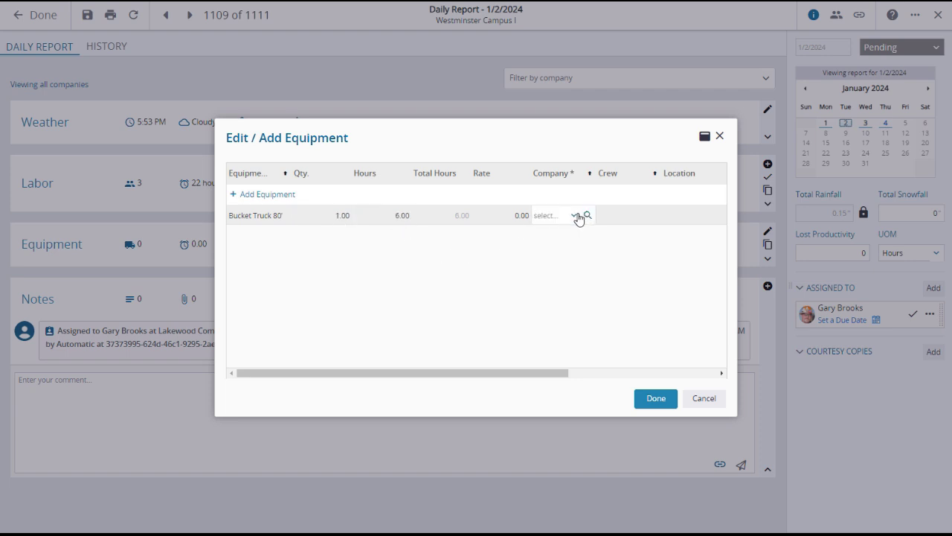
# Assign the bucket truck to Trimble PPM with the note 'Gas Tank 1/4 Full'
pyautogui.click(573, 215)
pyautogui.moveTo(586, 257); pyautogui.dragTo(590, 368)
pyautogui.click(557, 346)
pyautogui.moveTo(498, 374); pyautogui.dragTo(665, 385)
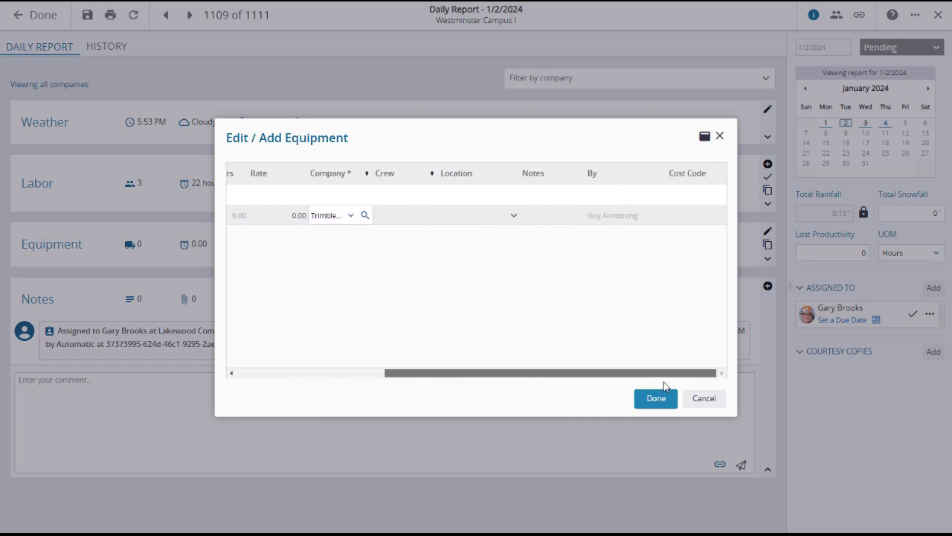
pyautogui.click(554, 217)
pyautogui.write('Gas Tank 1/4 Full')
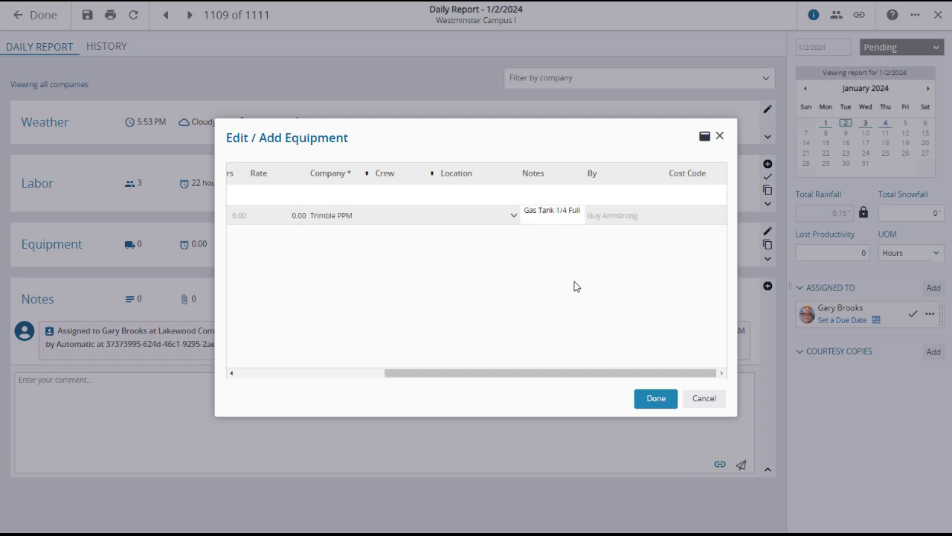
pyautogui.moveTo(536, 373); pyautogui.dragTo(402, 374)
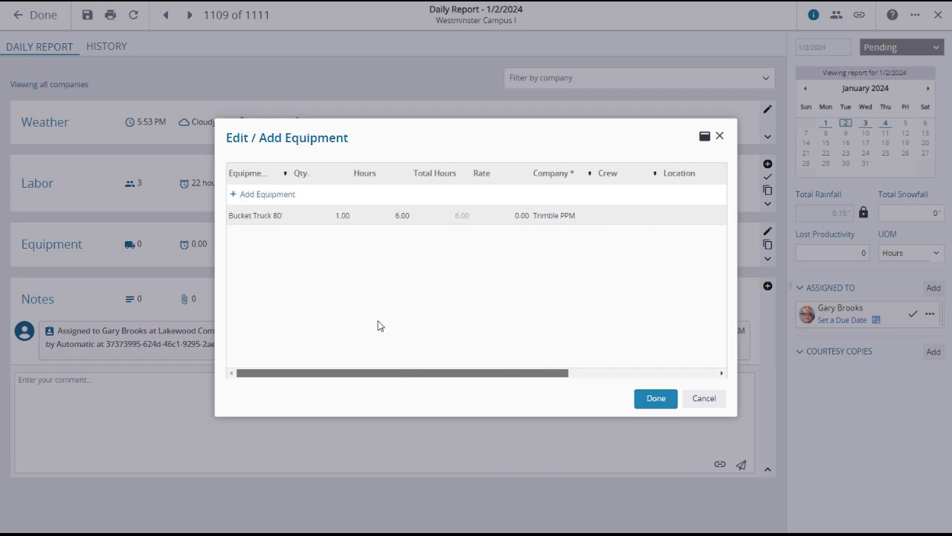
# Add Dozer - D4 and Trailer - Enclosed 12' lines for Trimble PPM, then save the equipment
pyautogui.click(262, 195)
pyautogui.click(284, 234)
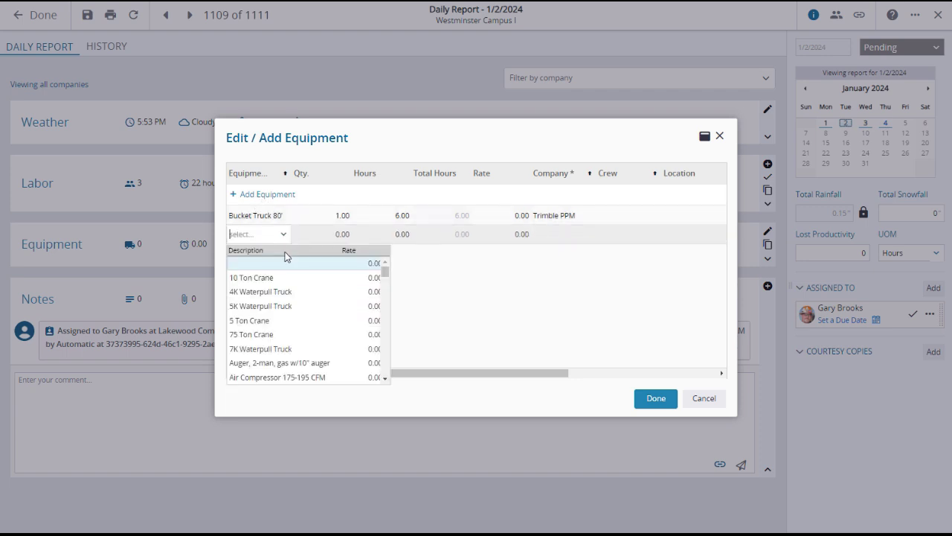
pyautogui.scroll(-5, 287, 308)
pyautogui.click(256, 330)
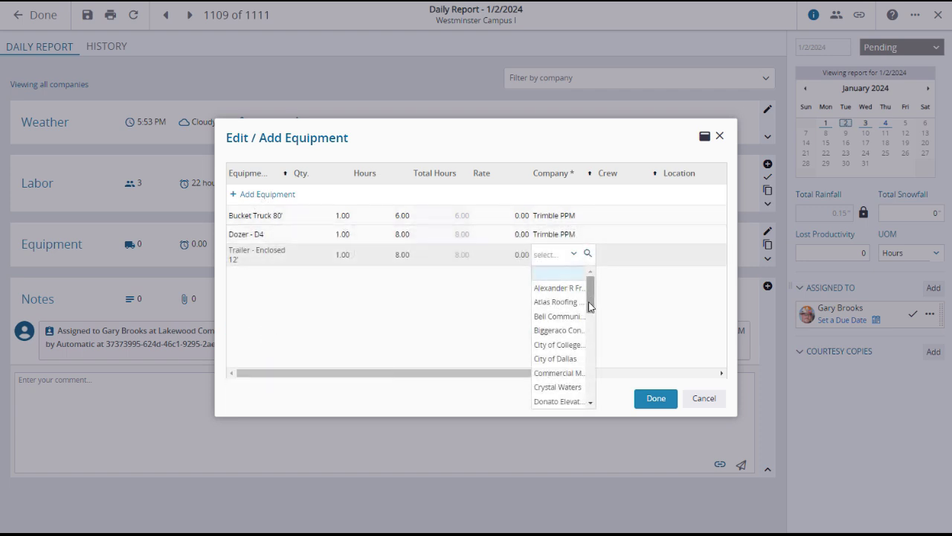
pyautogui.moveTo(591, 294); pyautogui.dragTo(585, 416)
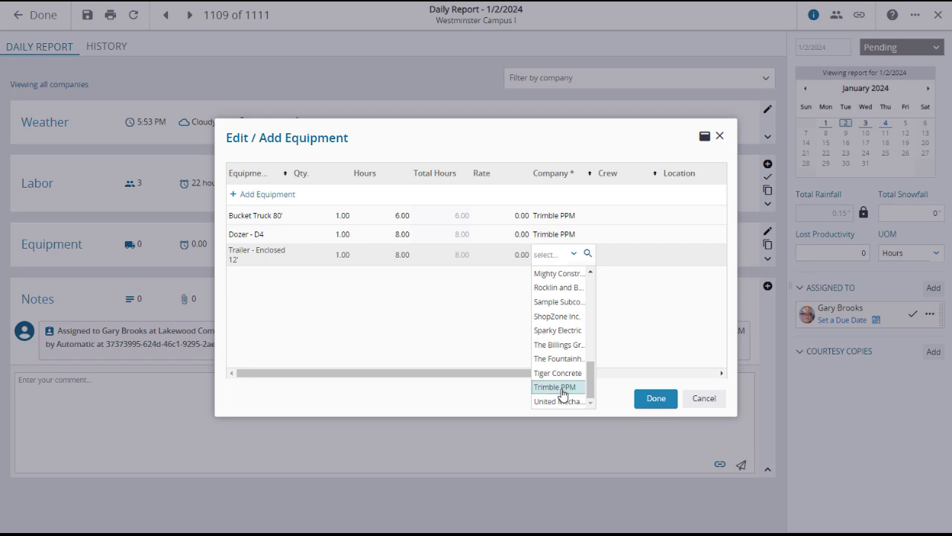
pyautogui.click(563, 387)
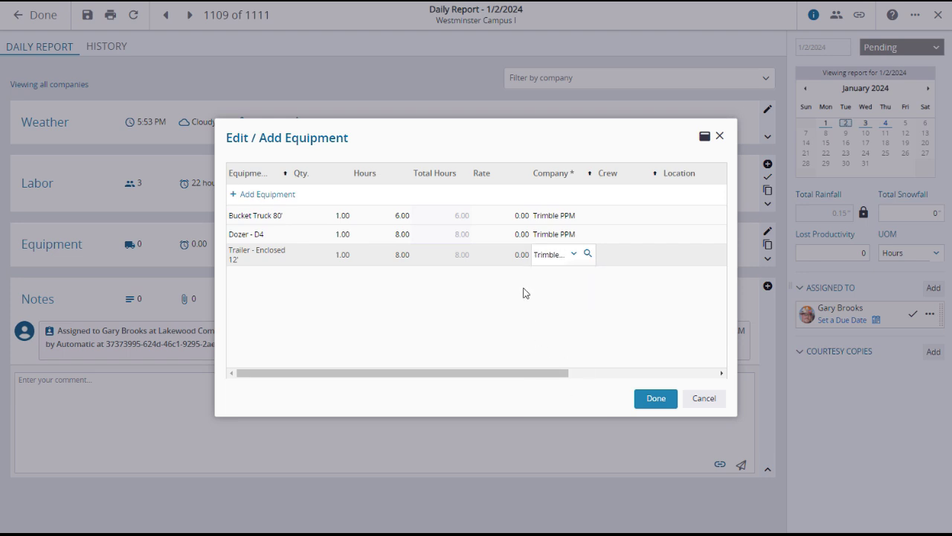
pyautogui.click(653, 408)
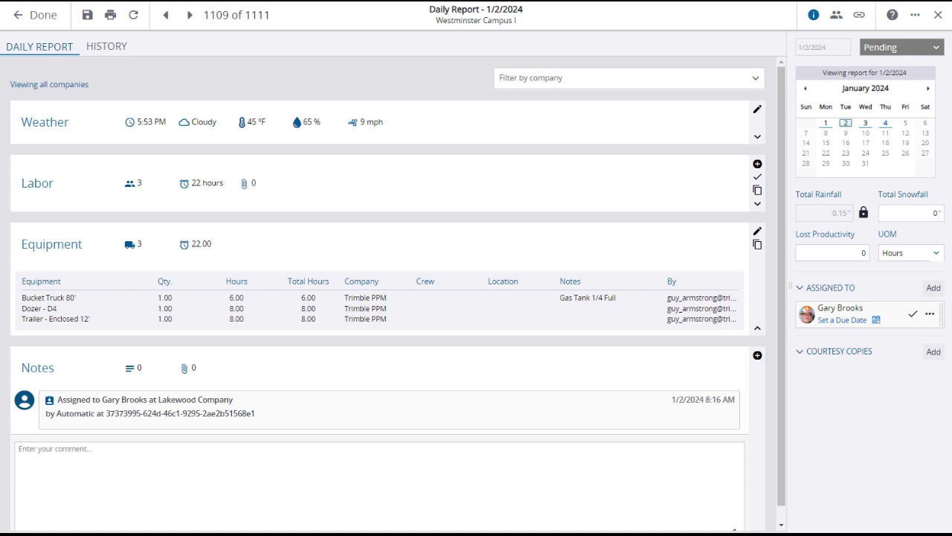
# Hide the Equipment table, leaving the summary of 3 items and 22.00 hours
pyautogui.click(758, 328)
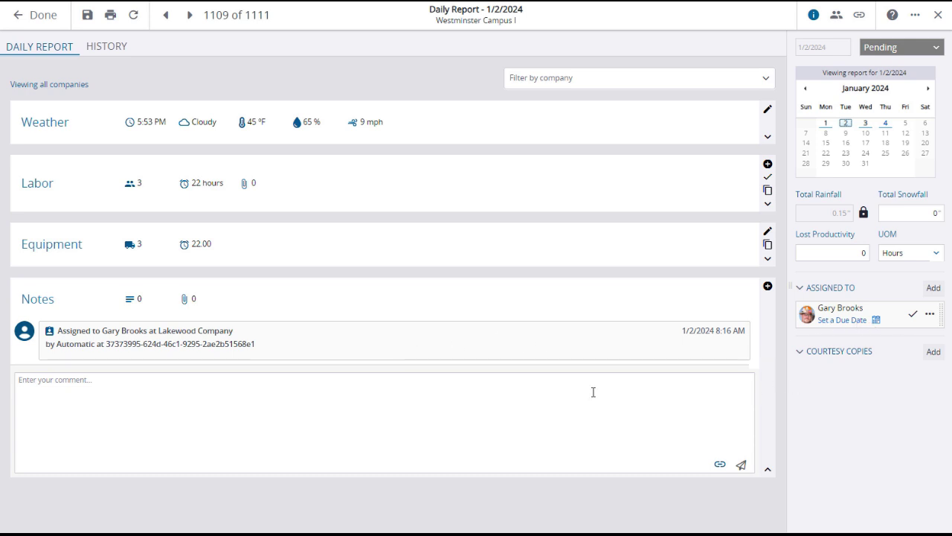
# Write the note 'Making progress. Things are looking good.'
pyautogui.click(158, 384)
pyautogui.write('Making progress. Things are looking')
pyautogui.press('Tab')
pyautogui.write('good.')
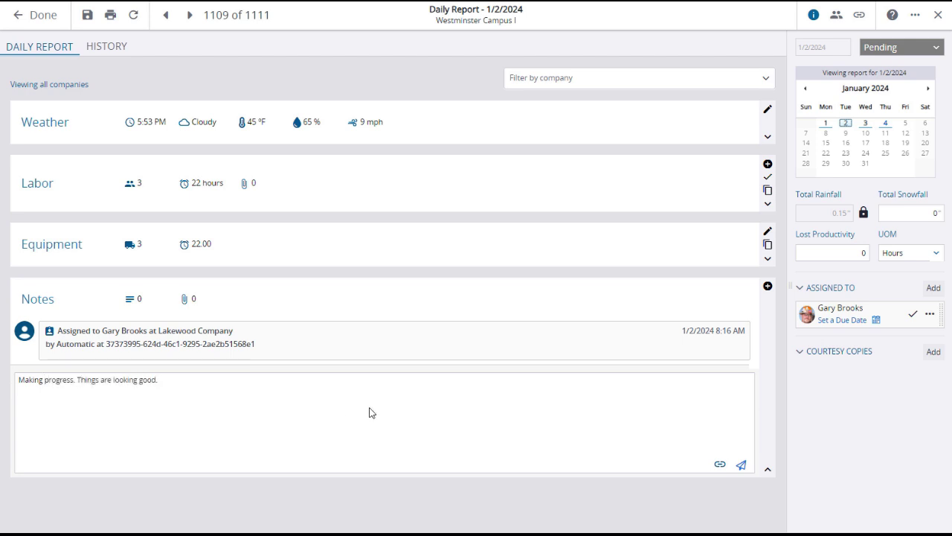
# Attach Progress Photo 20231221A and 20231221B to the note by uploading both files
pyautogui.click(719, 465)
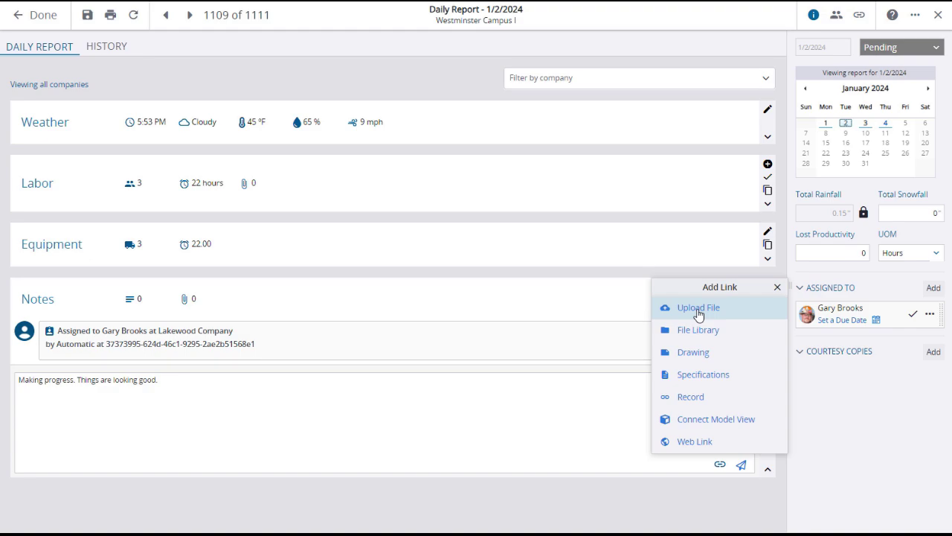
pyautogui.click(699, 312)
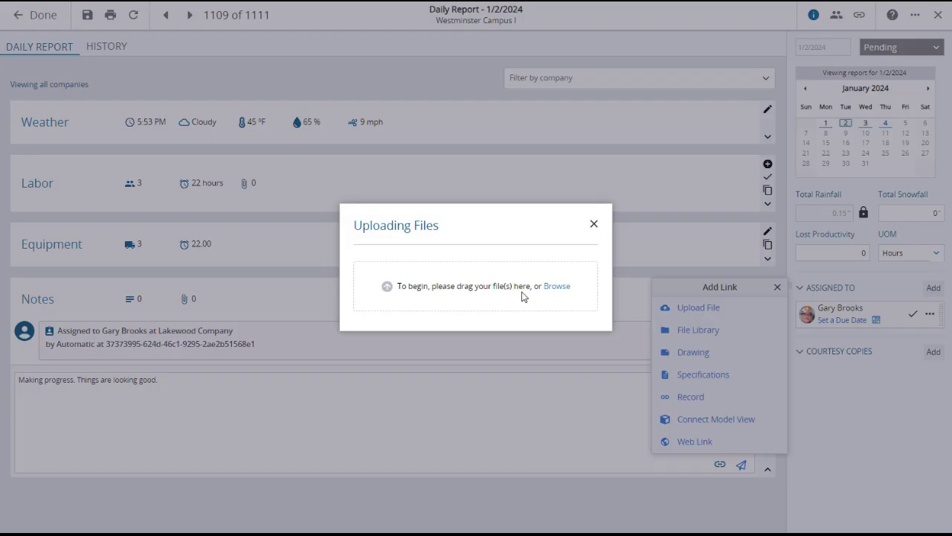
pyautogui.click(558, 287)
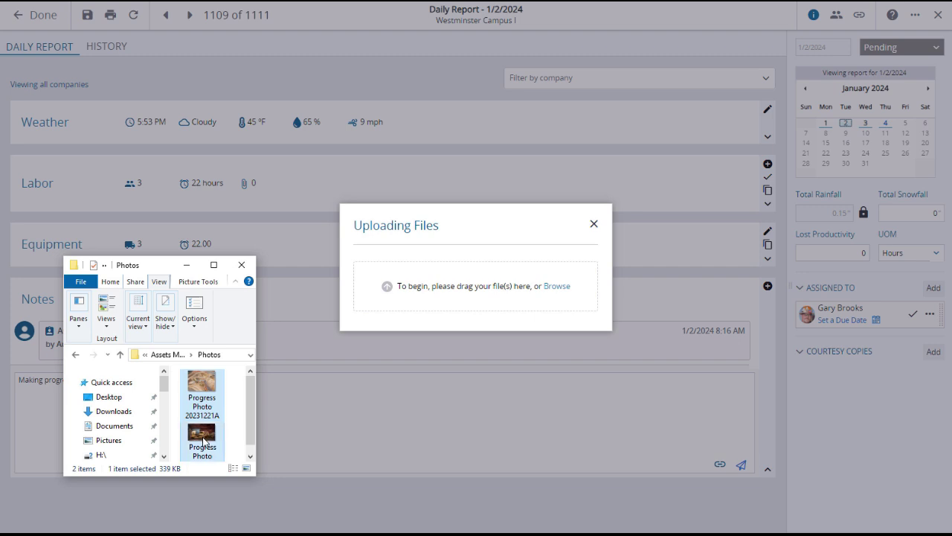
pyautogui.keyDown('ctrl'); pyautogui.click(210, 404); pyautogui.keyUp('ctrl')
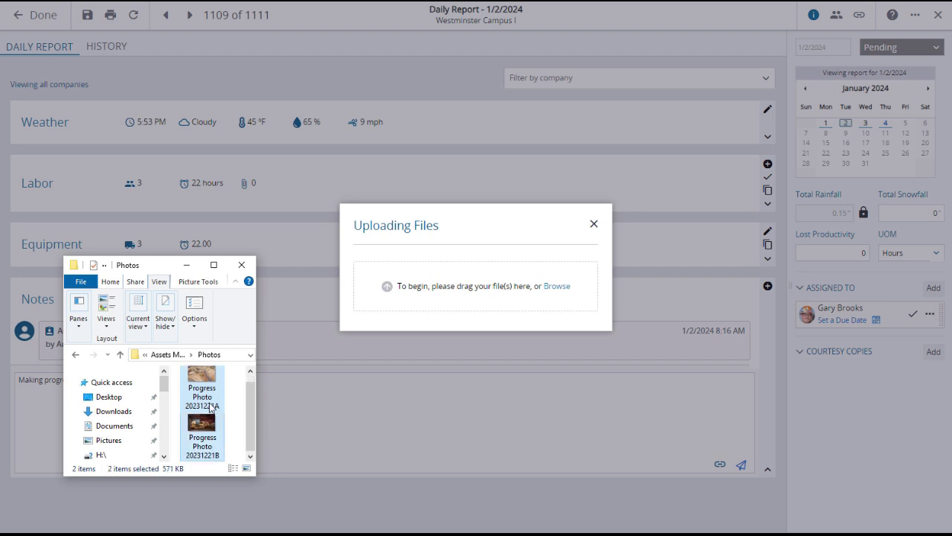
pyautogui.moveTo(210, 404); pyautogui.dragTo(519, 291)
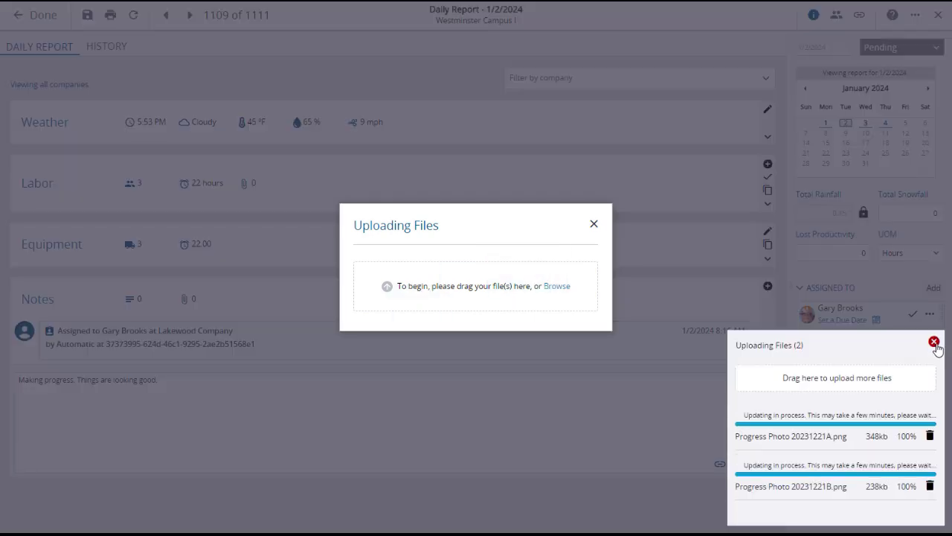
pyautogui.click(935, 343)
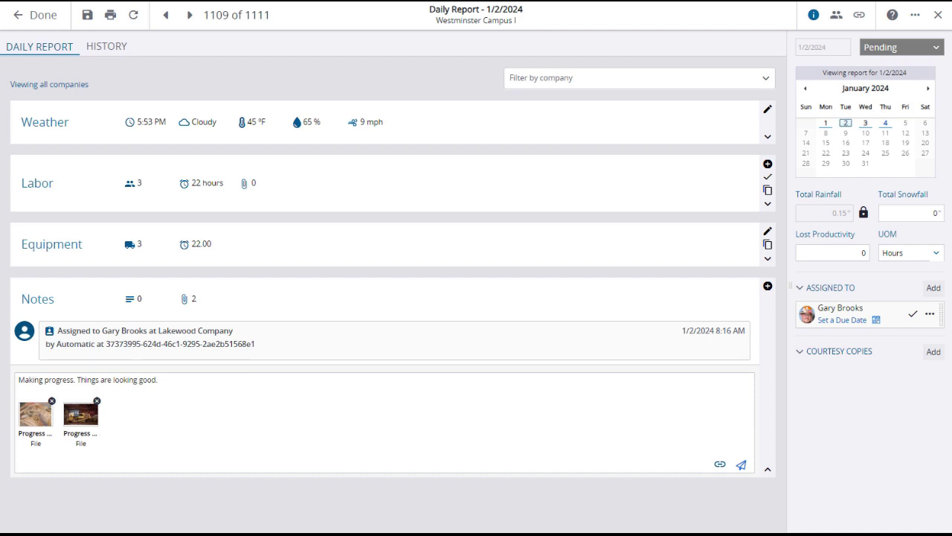
# Post the photo note and close the 1/2/2024 report back to the Daily Reports list
pyautogui.click(741, 466)
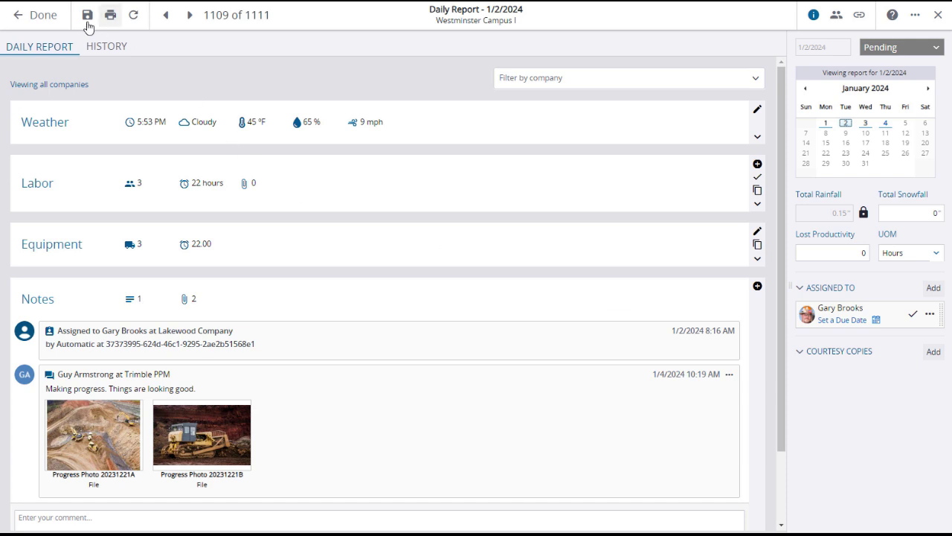
pyautogui.click(47, 26)
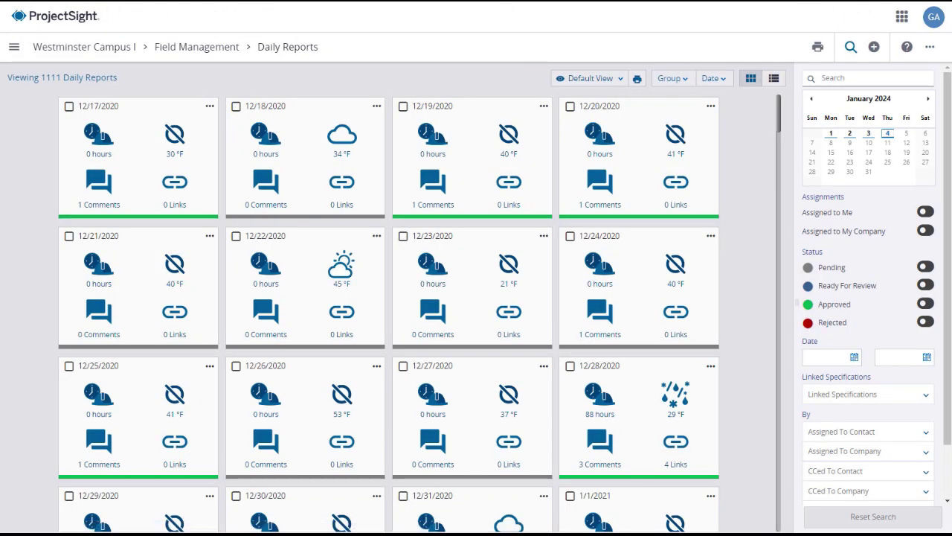